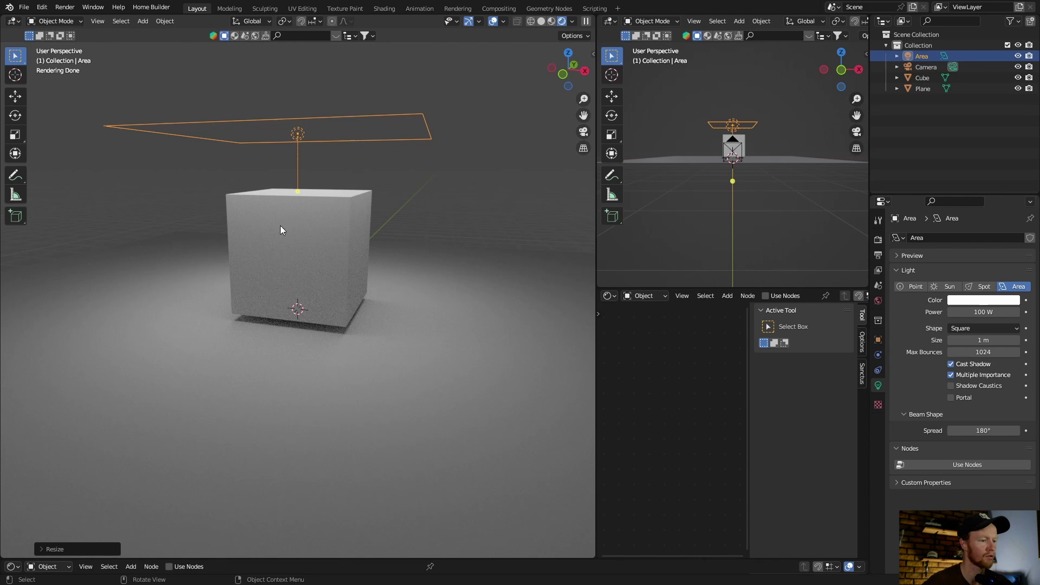
Select the cube in the viewport instead of the area light.
click(295, 247)
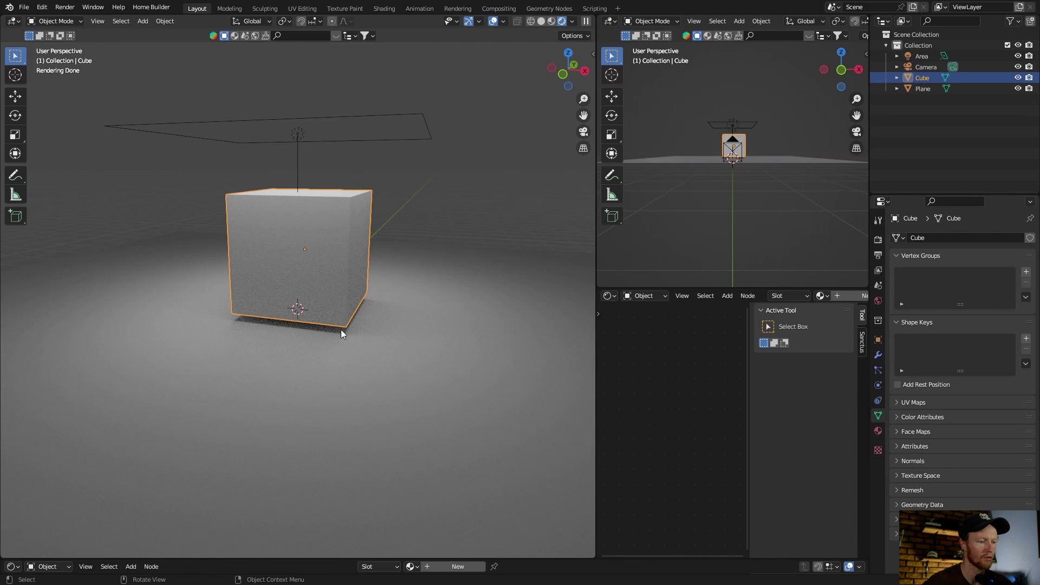
Switch to the Shading workspace and preview the viewport in Rendered mode, facing the cube.
click(385, 8)
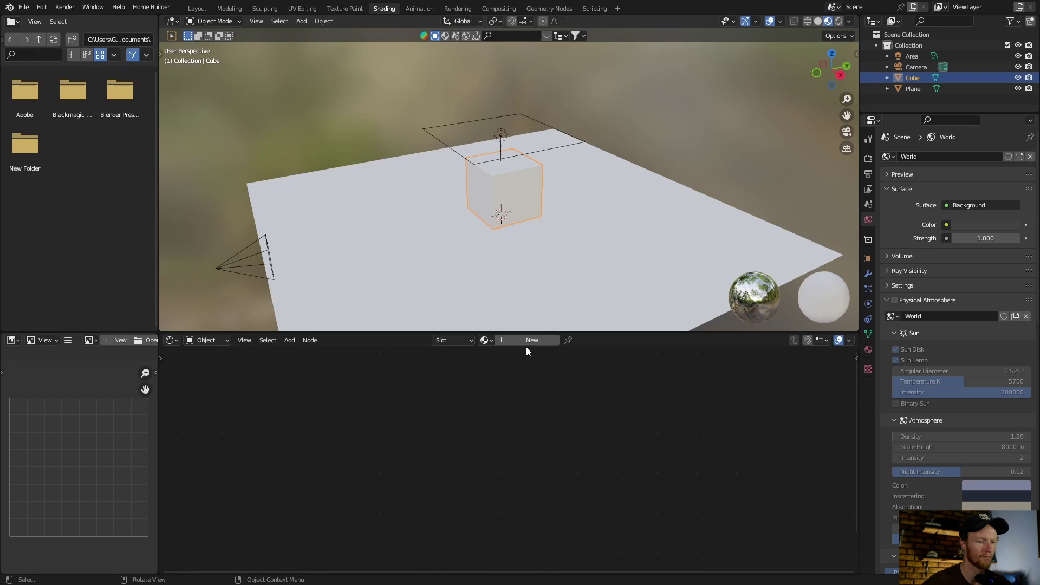
click(838, 21)
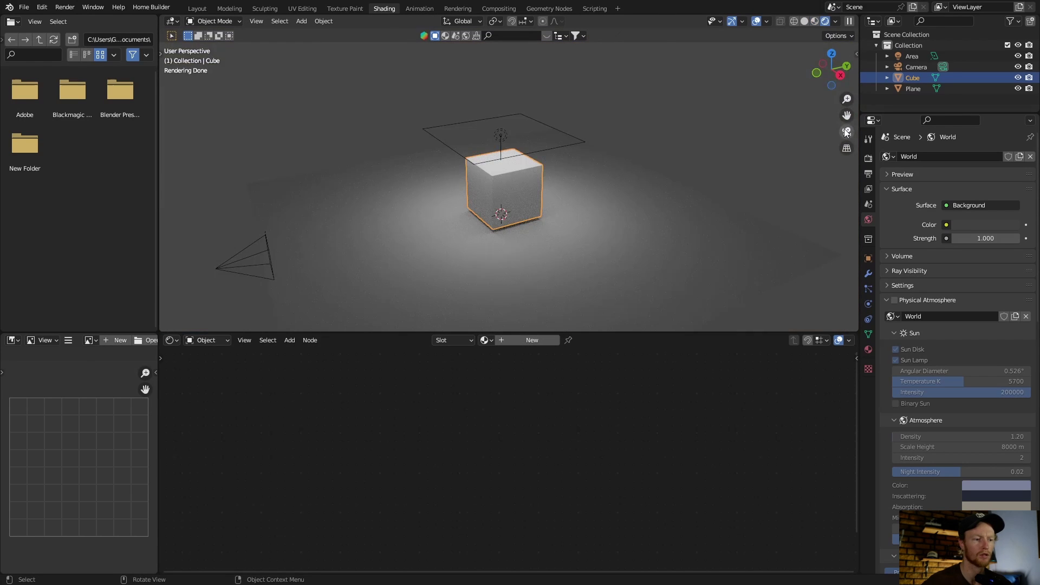
middle_drag(732, 147, 589, 194)
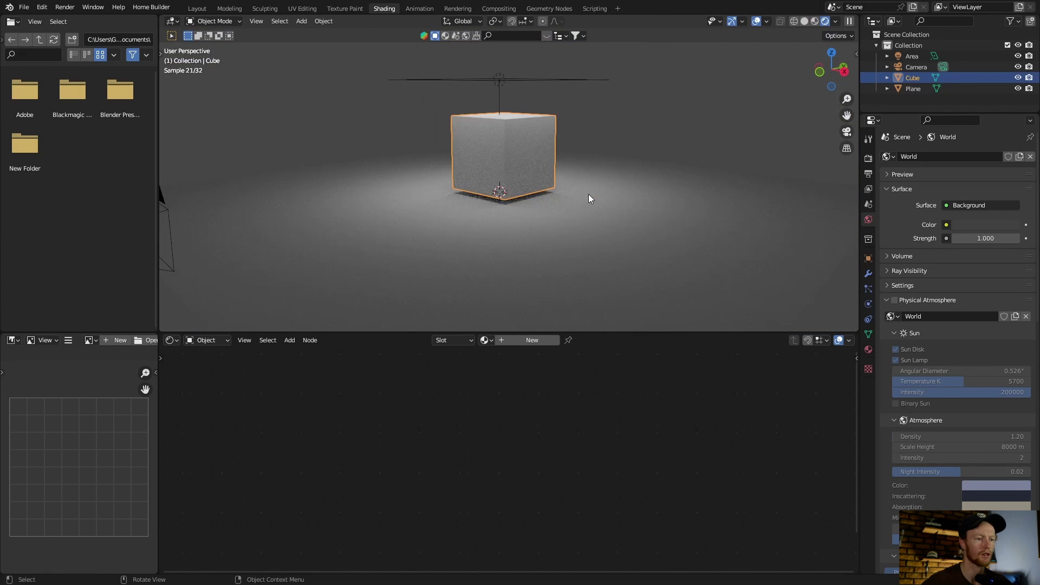
Reselect the cube, give it a new material and select its Principled BSDF node.
click(581, 160)
click(502, 162)
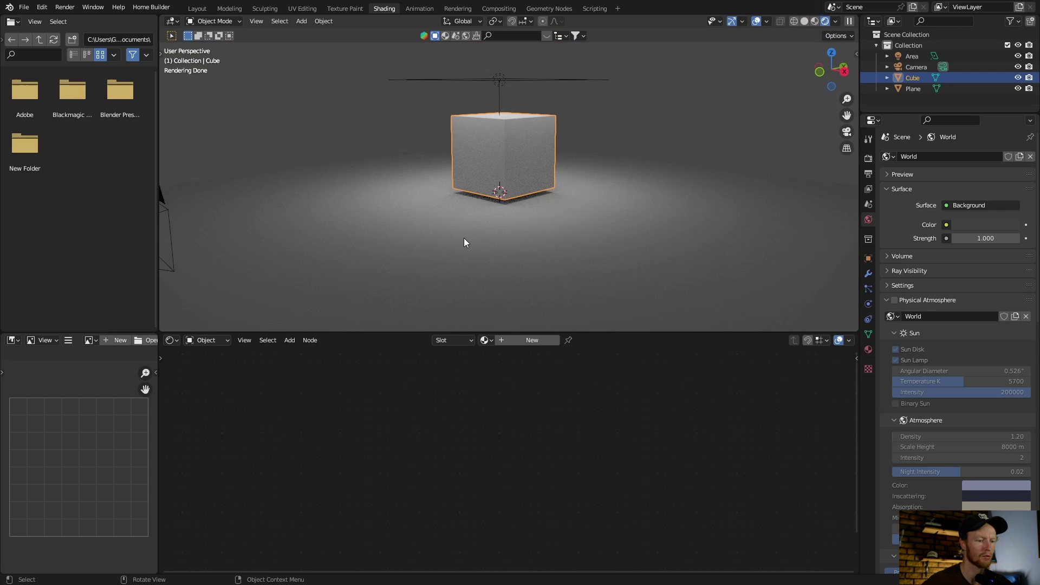
click(525, 340)
click(440, 372)
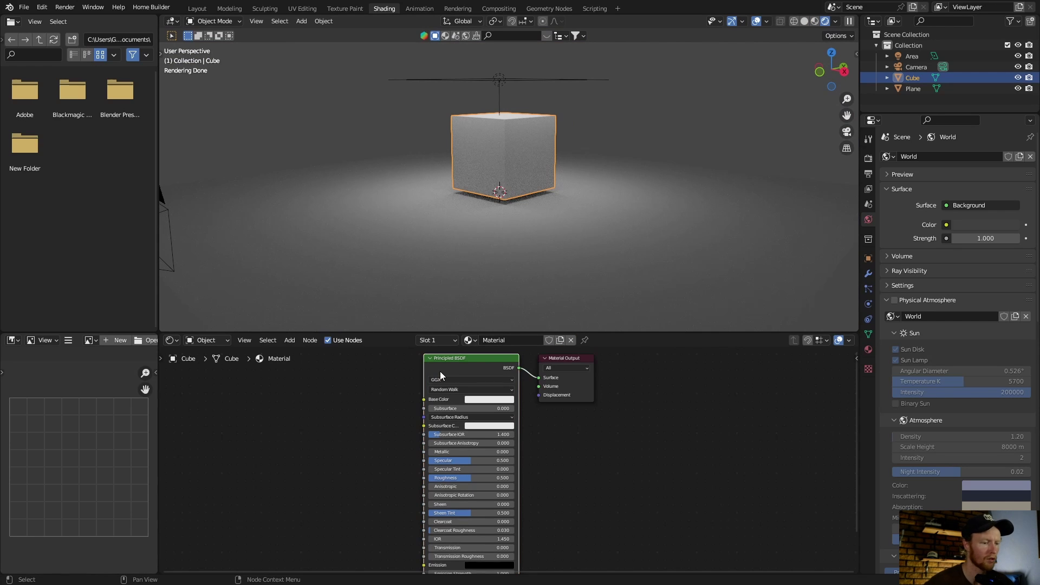
Delete the Principled BSDF node and reposition the node view.
key(Delete)
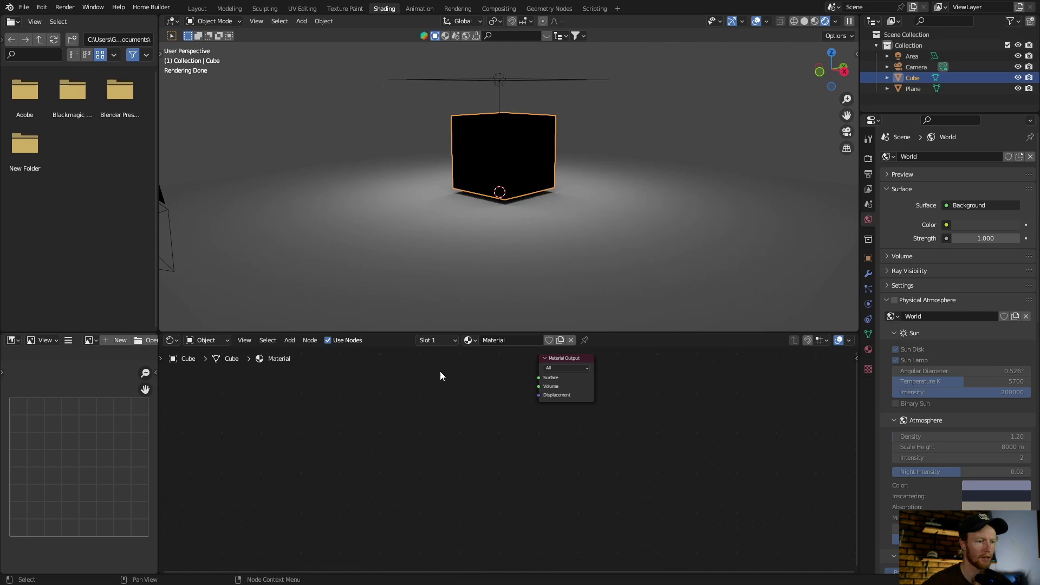
middle_drag(444, 405, 506, 448)
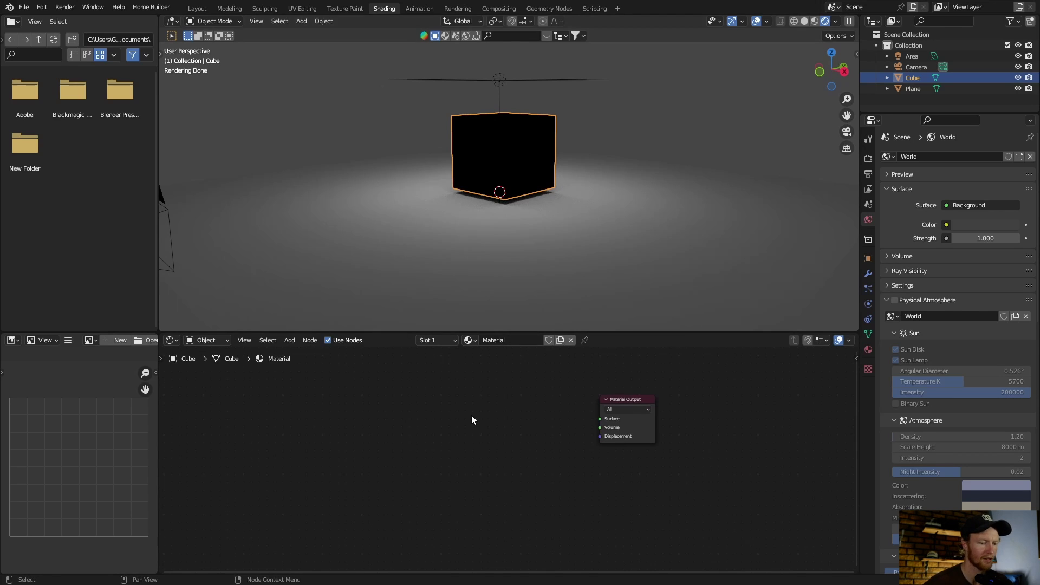
middle_drag(471, 415, 444, 413)
Add a Principled Volume node via search 'volu' and link it to Material Output's Volume socket.
key(shift+a)
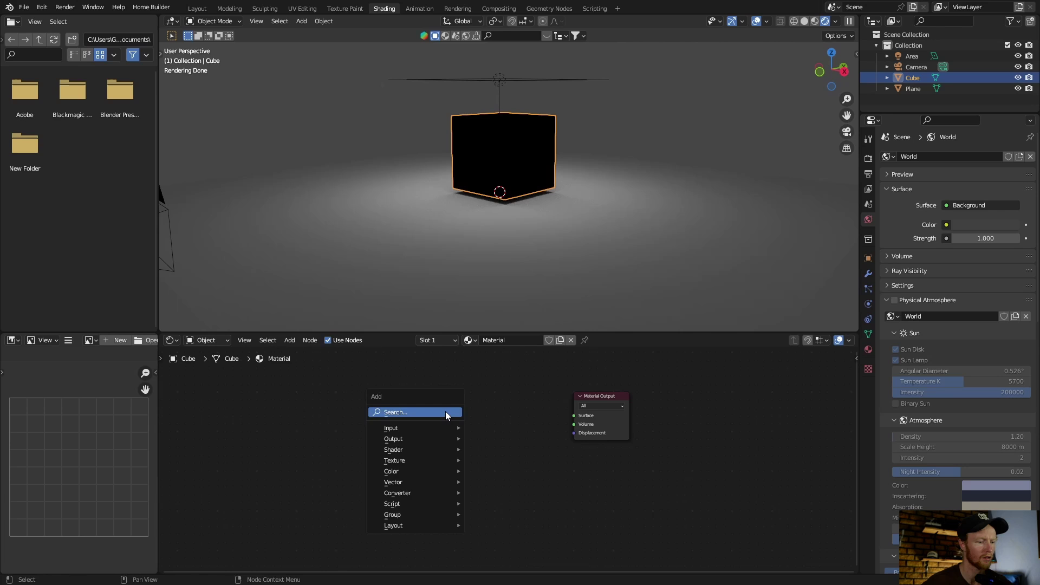
click(446, 412)
text(volu)
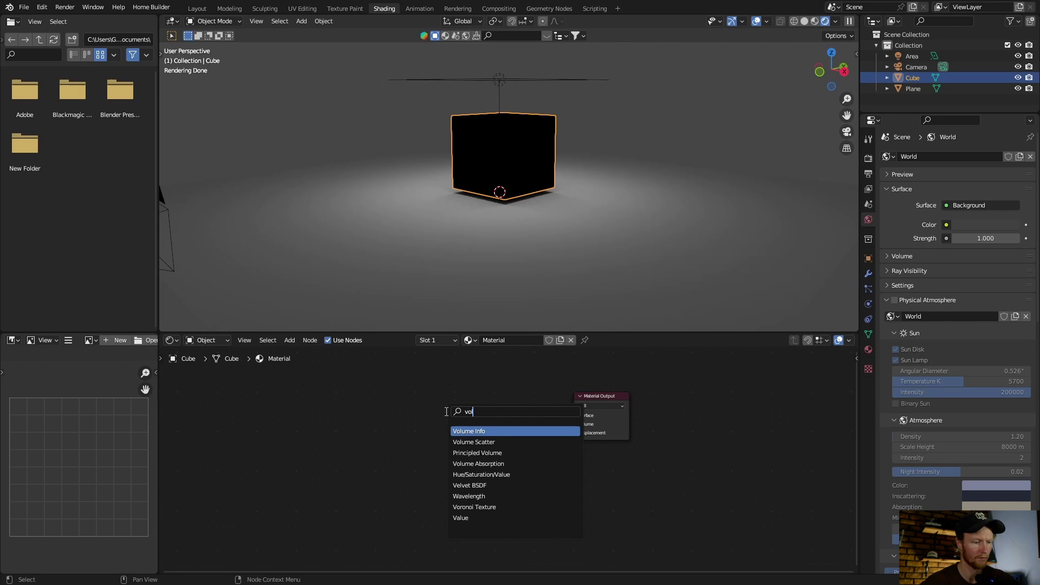
key(Down)
key(Down)
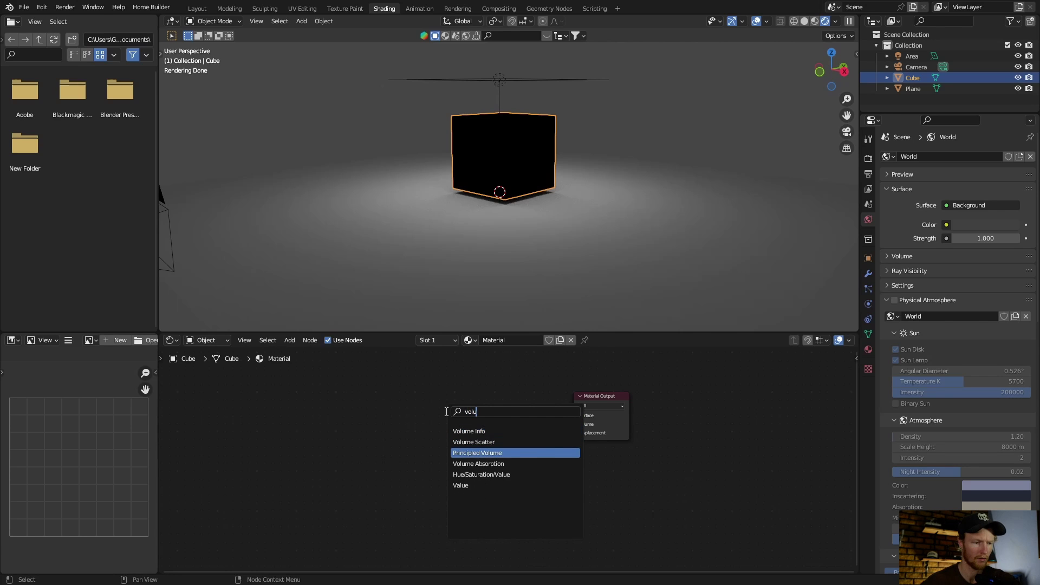
key(Return)
click(464, 401)
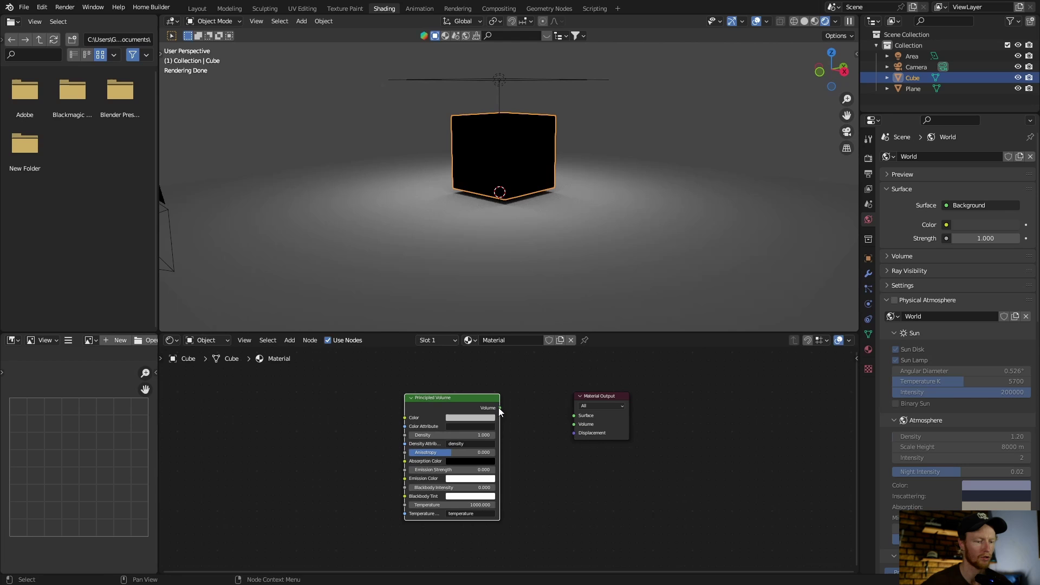
drag(500, 408, 574, 424)
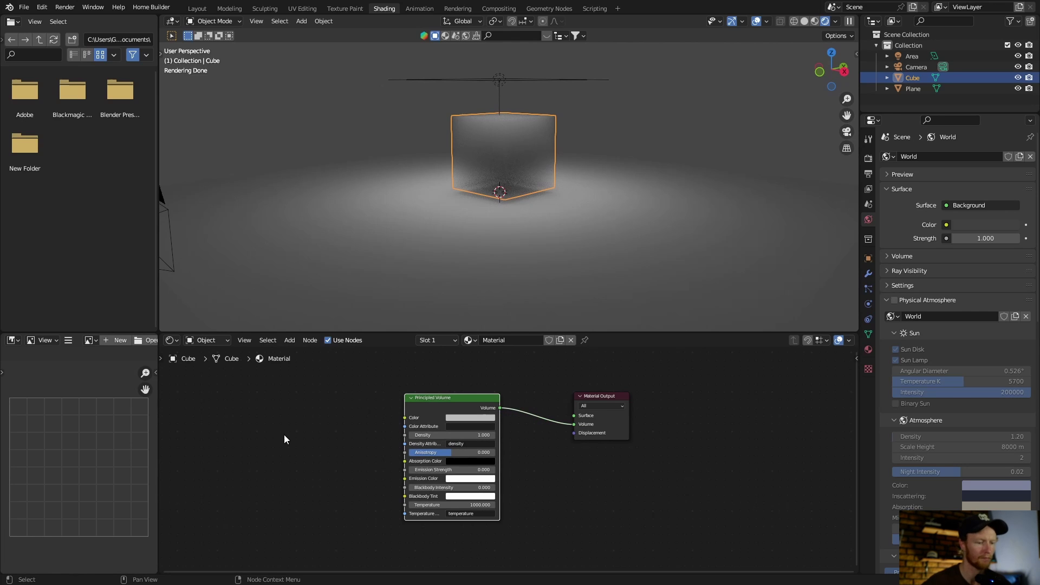
Add a Noise Texture node and connect its Color to the Principled Volume's Color.
middle_drag(285, 434, 354, 427)
key(shift+a)
click(354, 428)
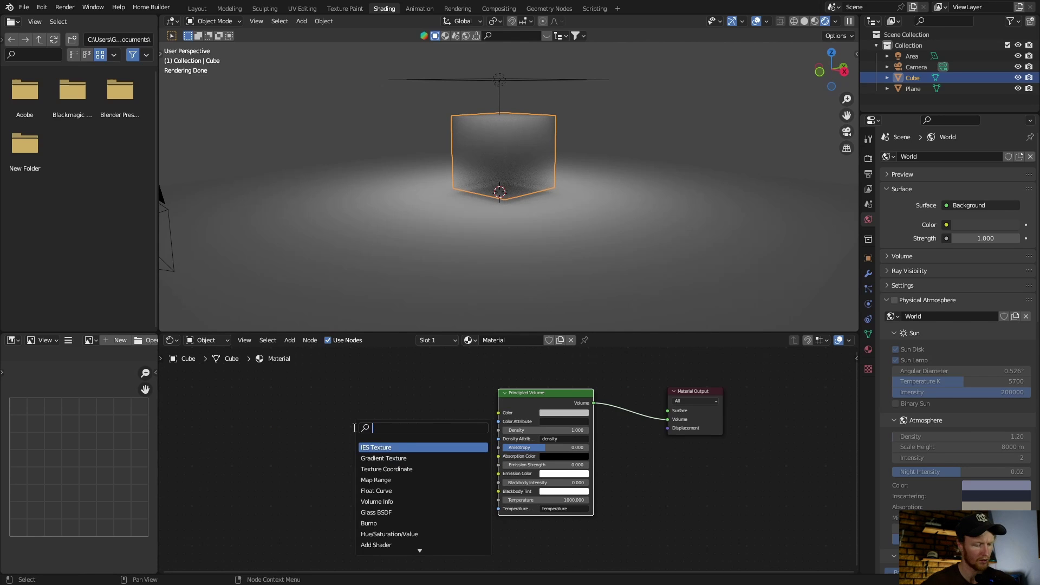
text(noi)
key(Return)
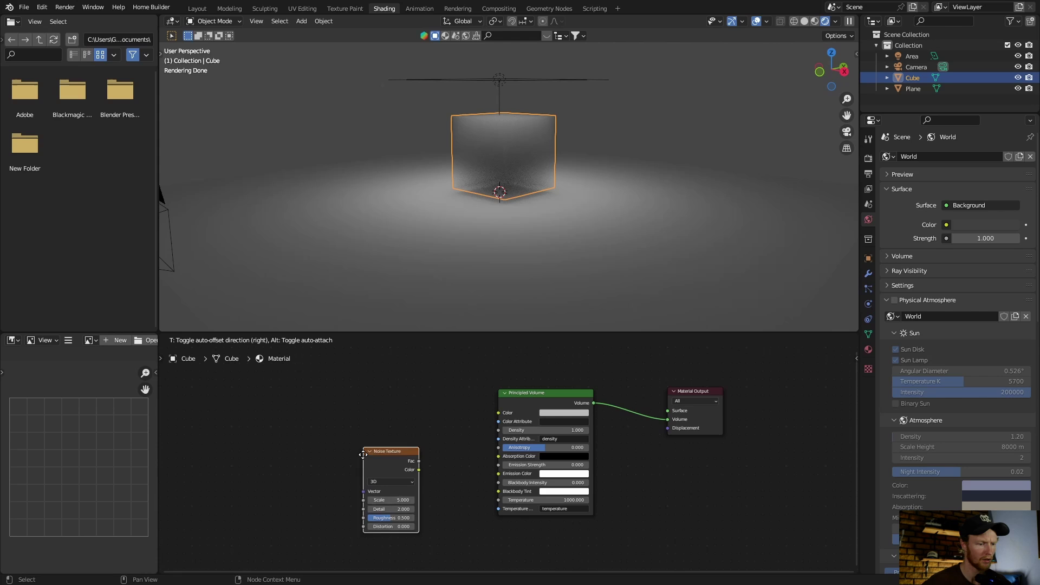
click(319, 433)
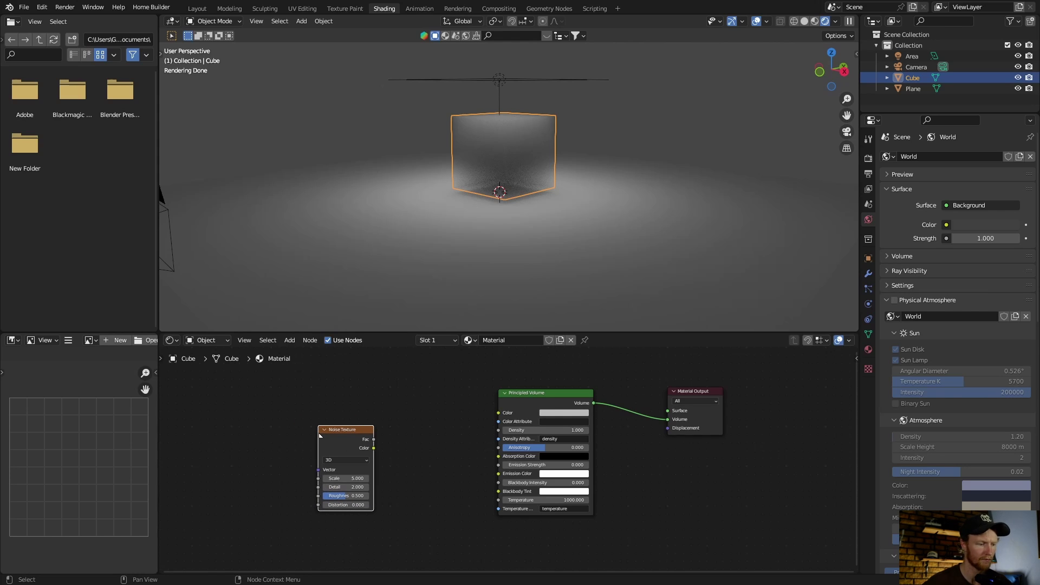
drag(373, 448, 498, 414)
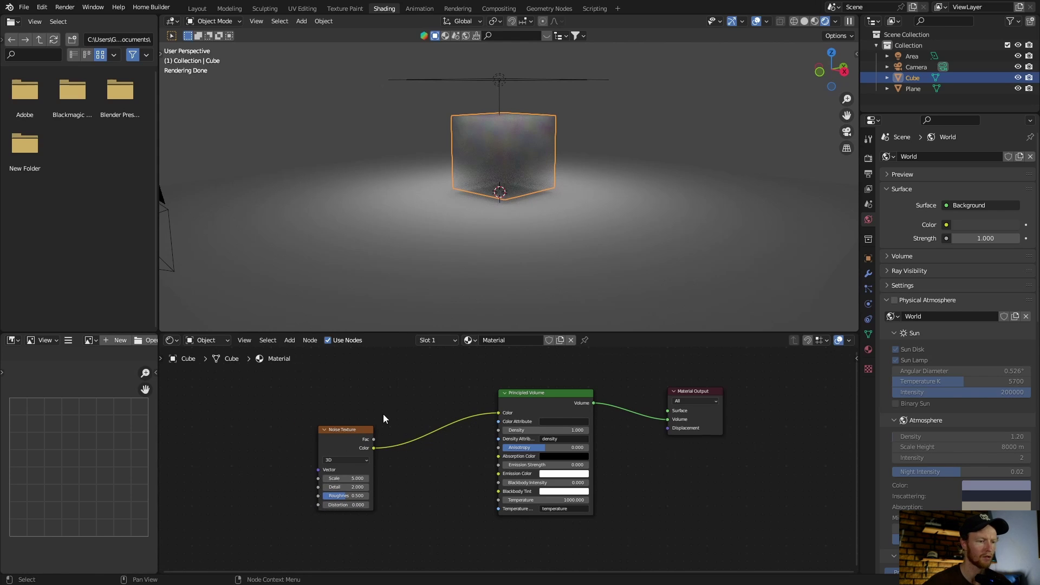
Move the Noise Texture down and add a Texture Coordinate node at the upper left.
drag(342, 440, 385, 480)
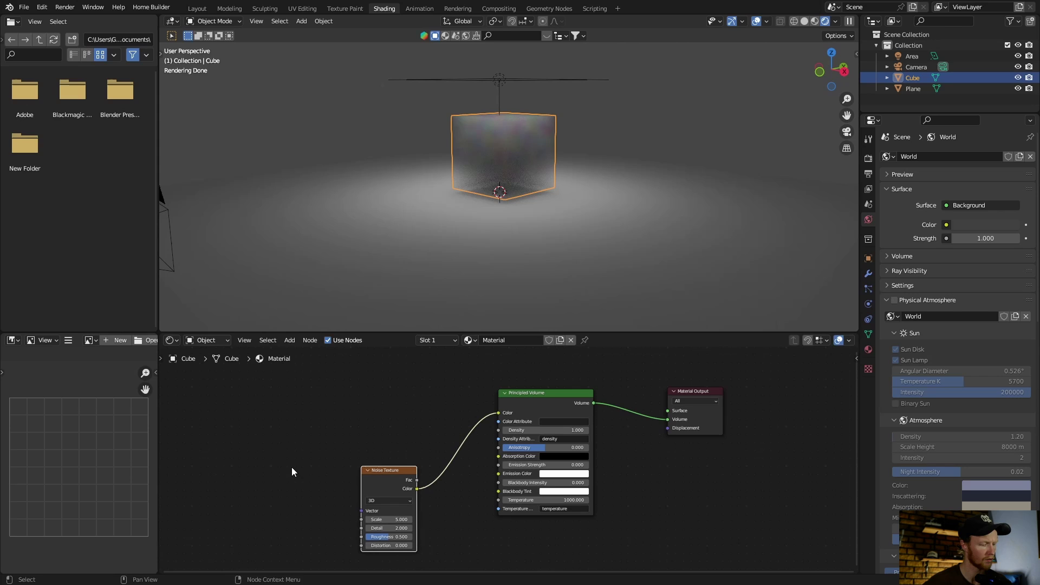
key(shift+a)
click(266, 460)
text(t)
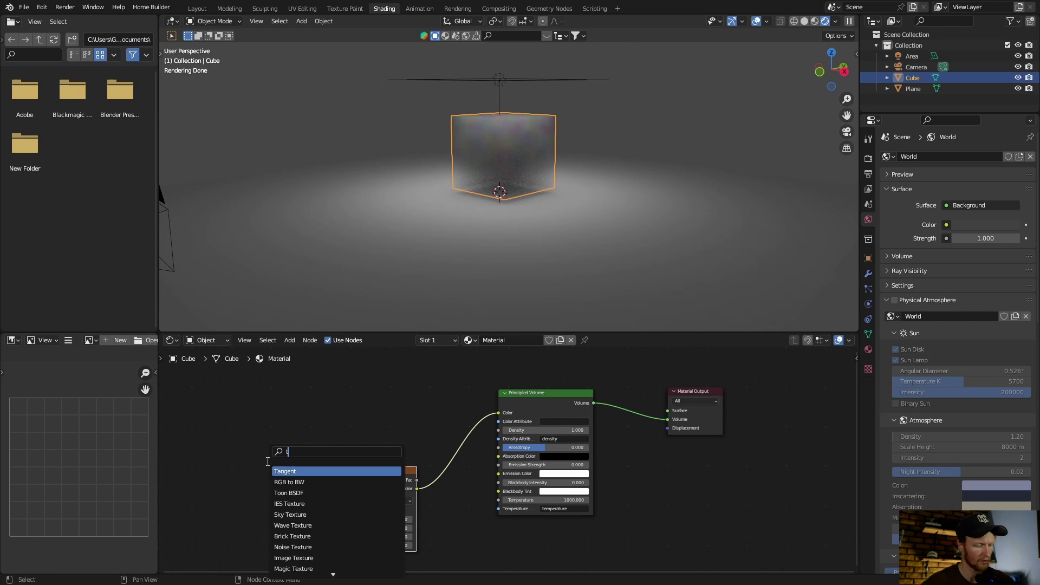
text(exture c)
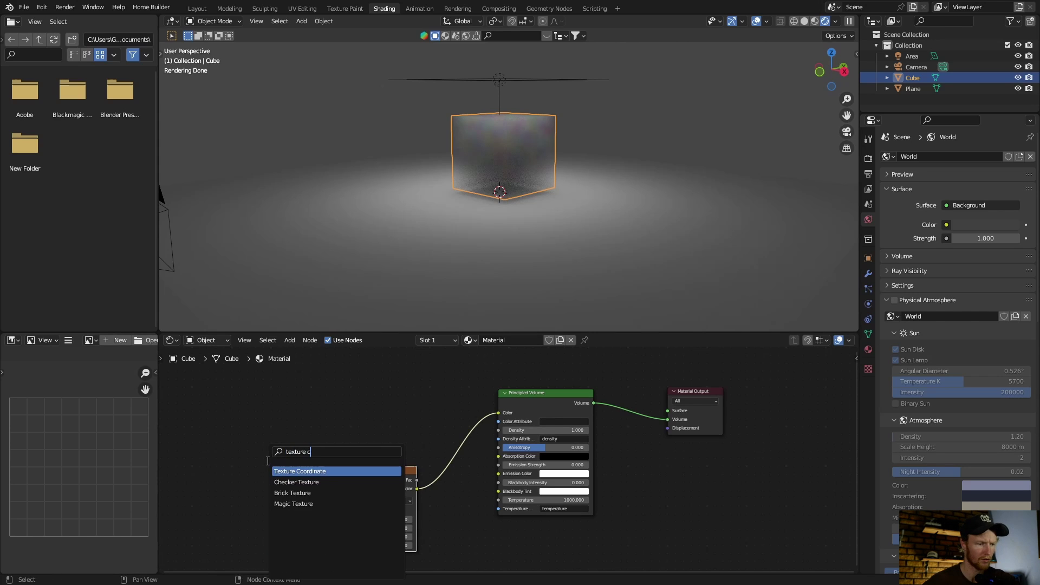
key(Return)
click(259, 391)
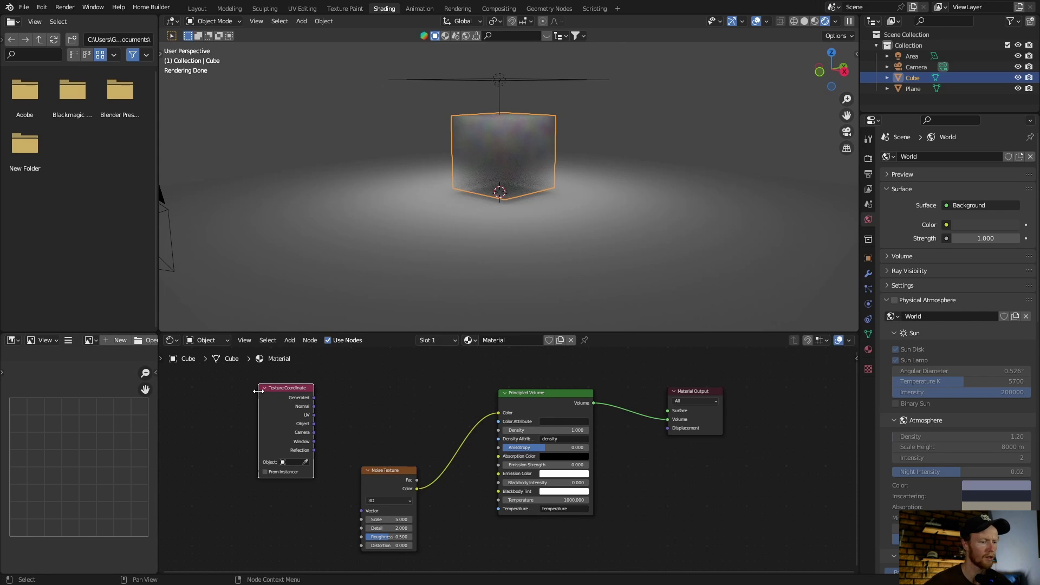
Add a Vector Math node onto the noise-to-Principled Volume link.
key(shift+a)
click(333, 398)
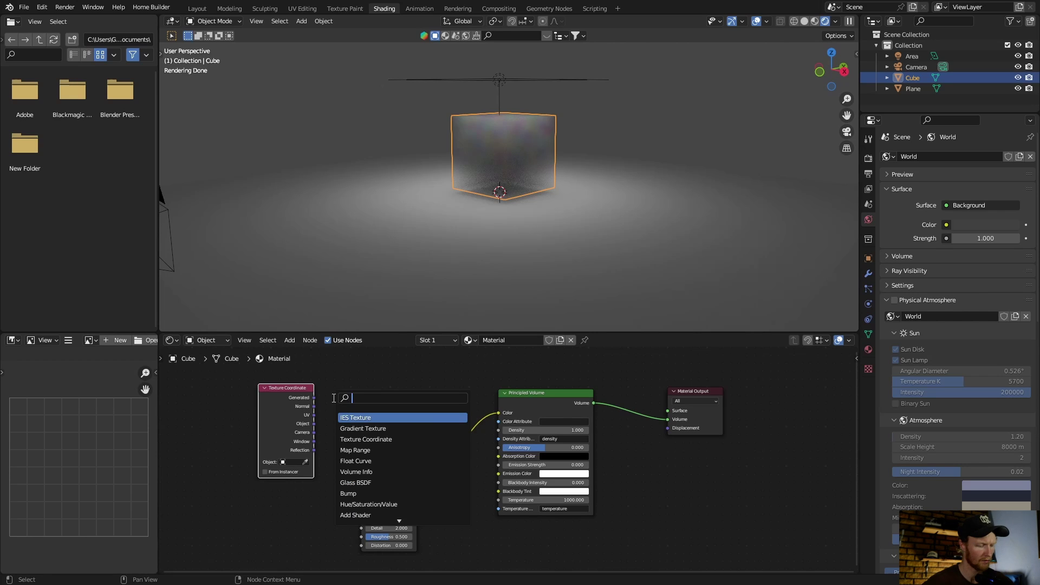
text(vect)
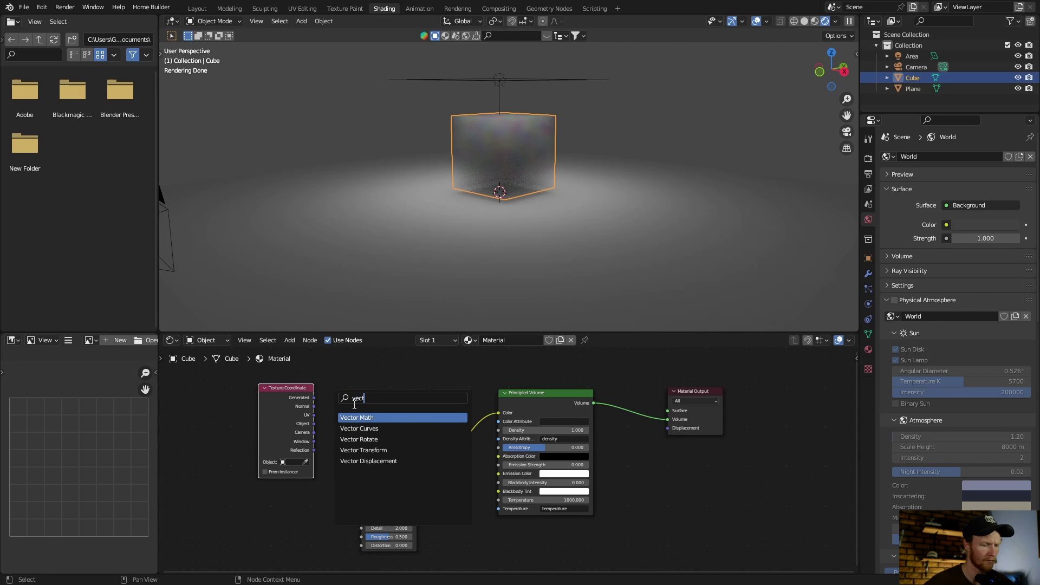
key(Return)
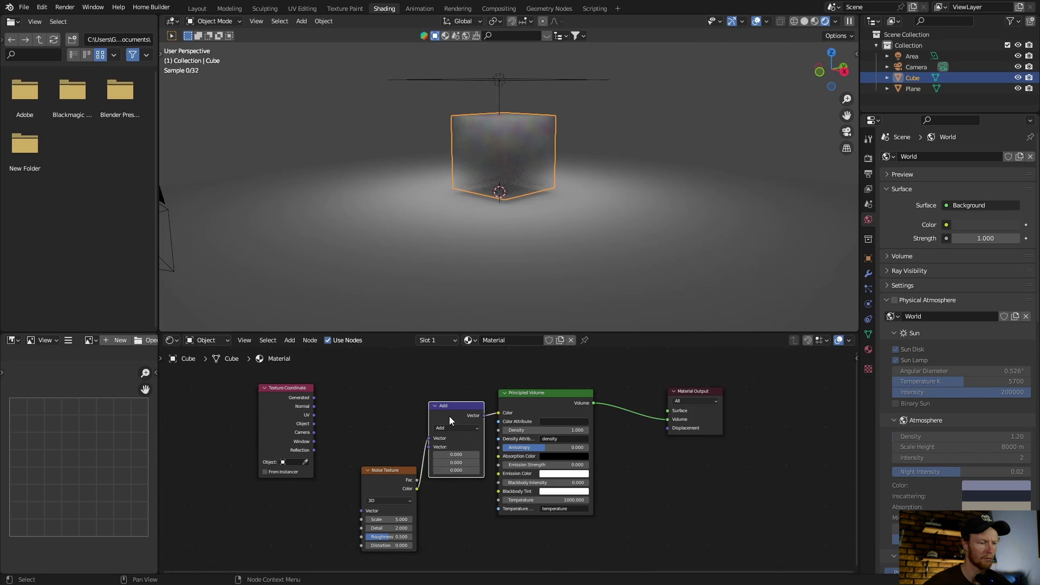
click(450, 416)
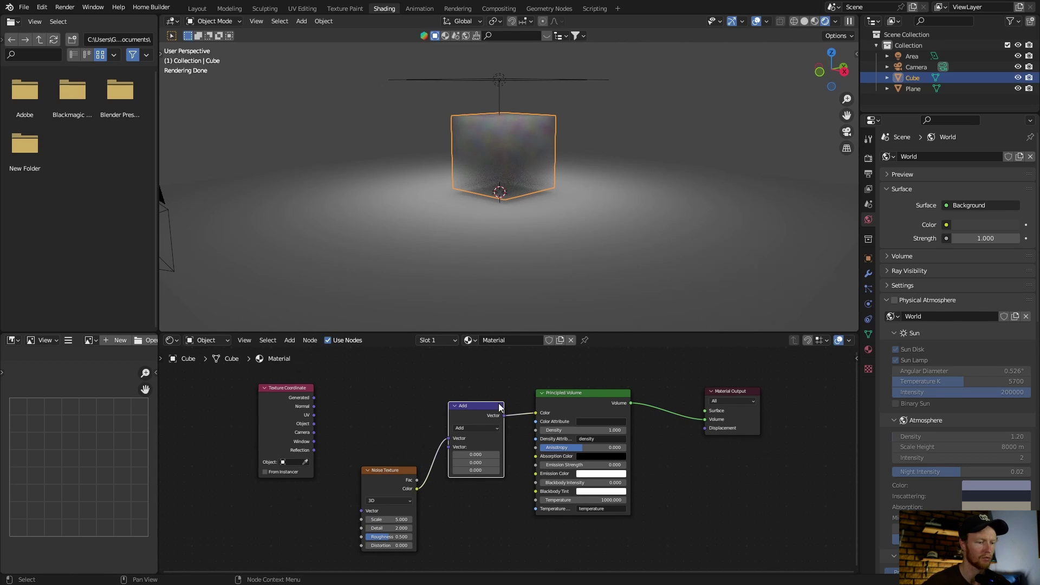
Set the Vector Math to Multiply, unlink the noise, and feed it Texture Coordinate's Object output.
click(470, 428)
click(469, 454)
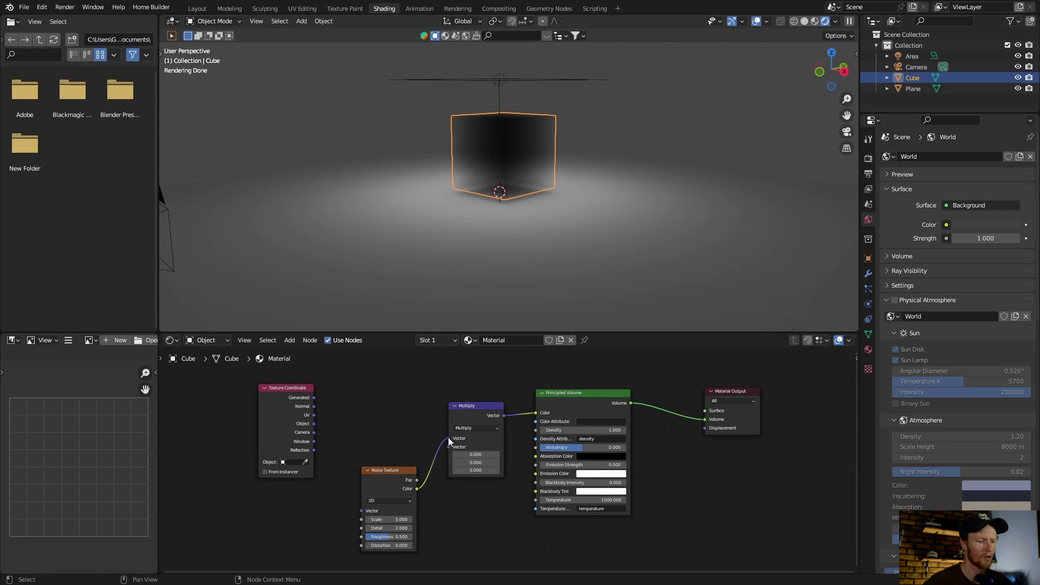
drag(449, 442, 437, 448)
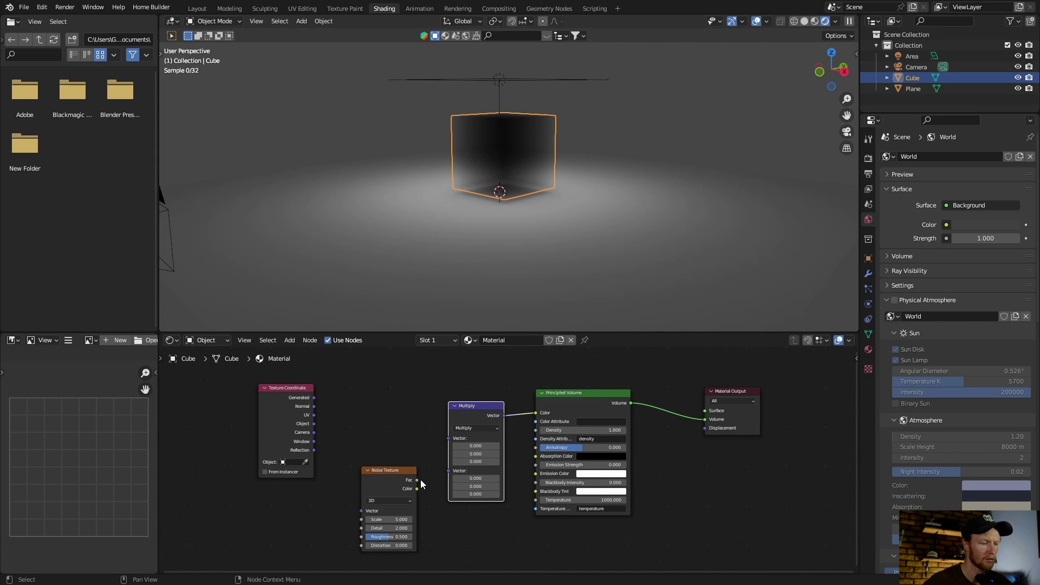
drag(314, 423, 446, 440)
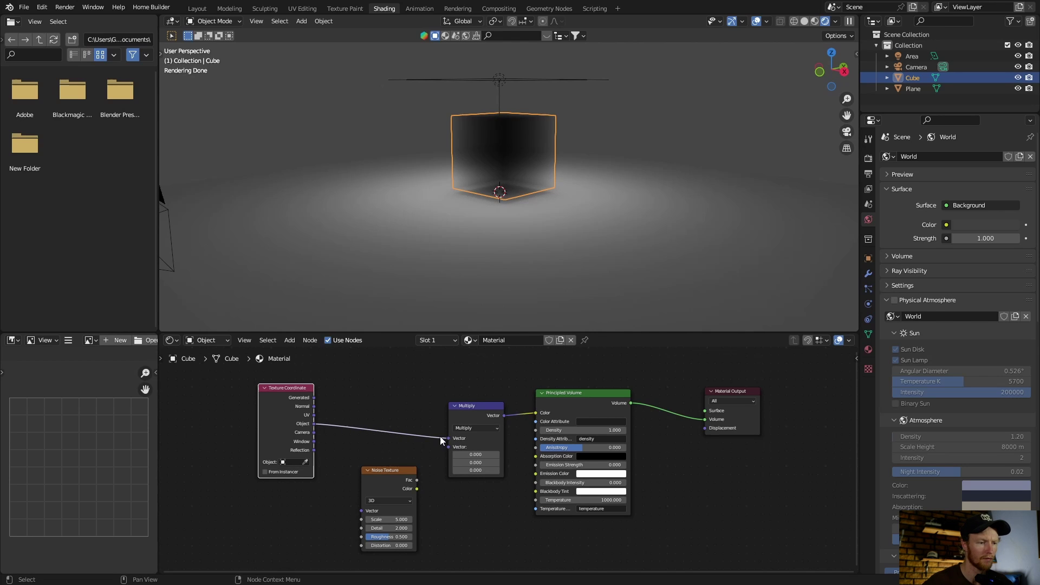
Set the Multiply node's second vector to 0.65, 0.65 and 1.0.
click(474, 471)
text(1)
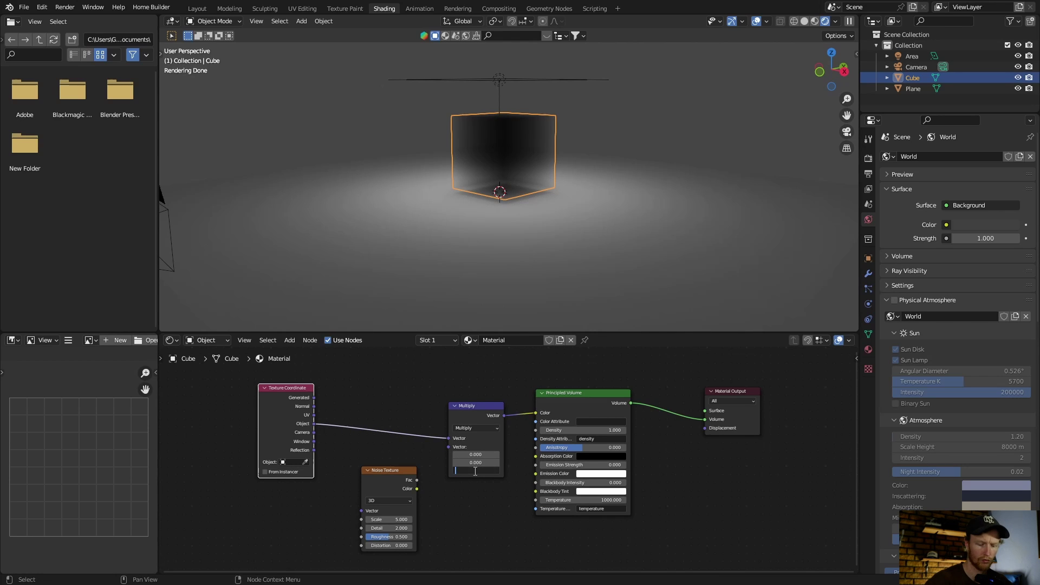
key(Return)
click(477, 454)
key(BackSpace)
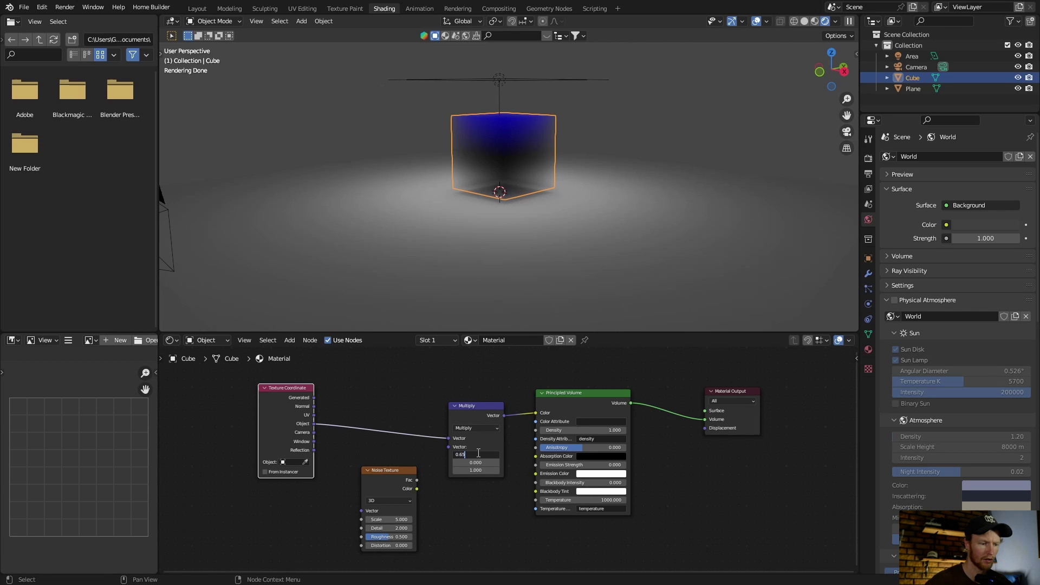
text(0.65)
key(Return)
click(481, 463)
key(BackSpace)
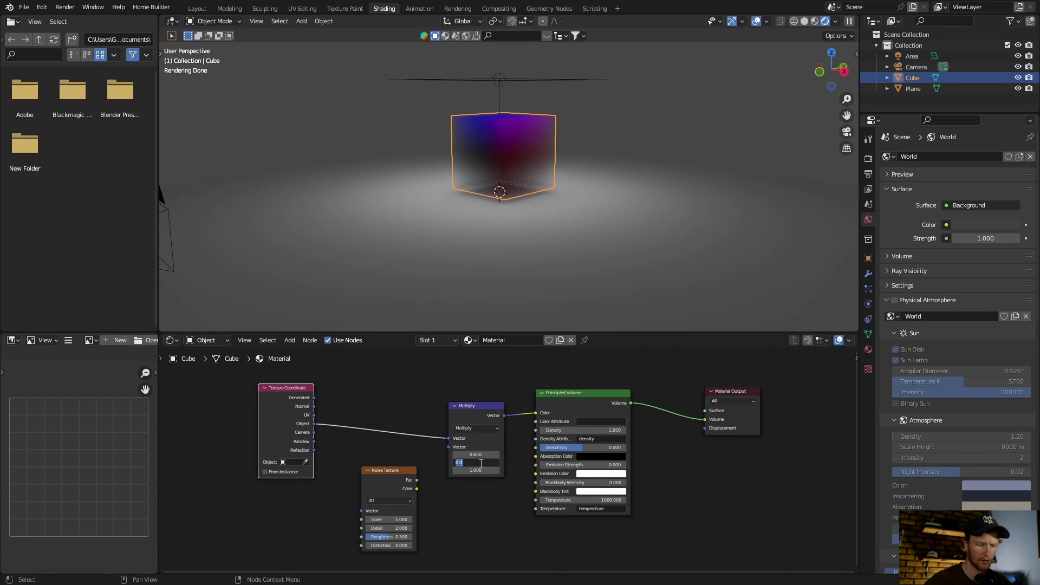
text(0.65)
key(Return)
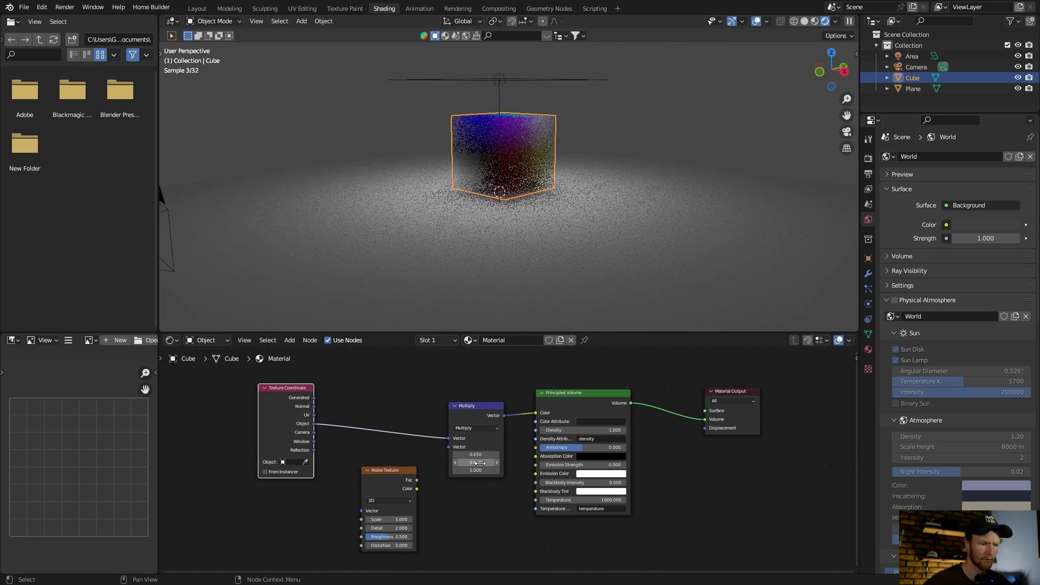
click(439, 409)
Move the Multiply node aside and insert a Mix node between it and the Principled Volume.
drag(438, 409, 356, 384)
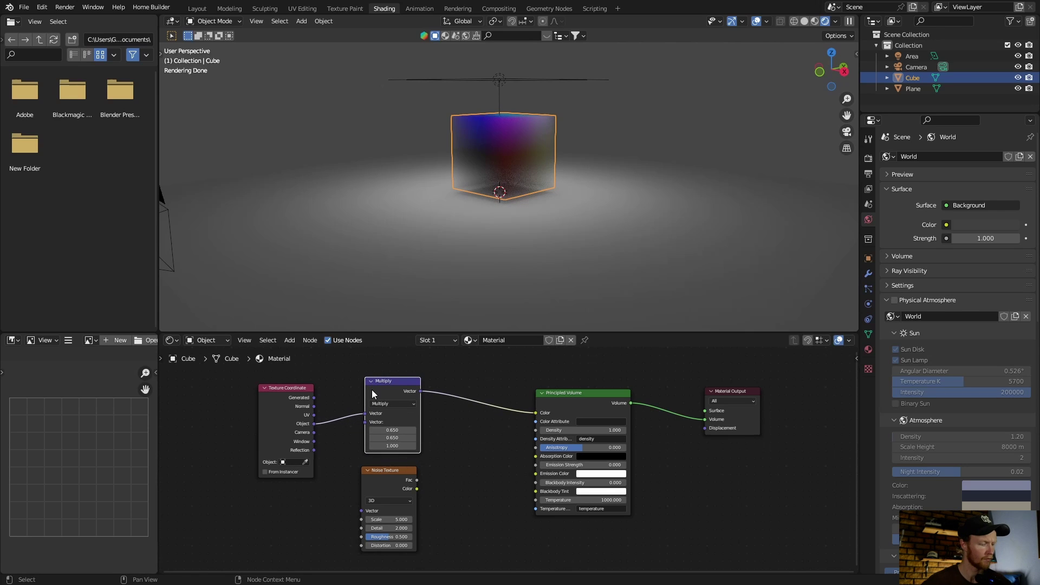
key(shift+a)
click(463, 445)
text(mi)
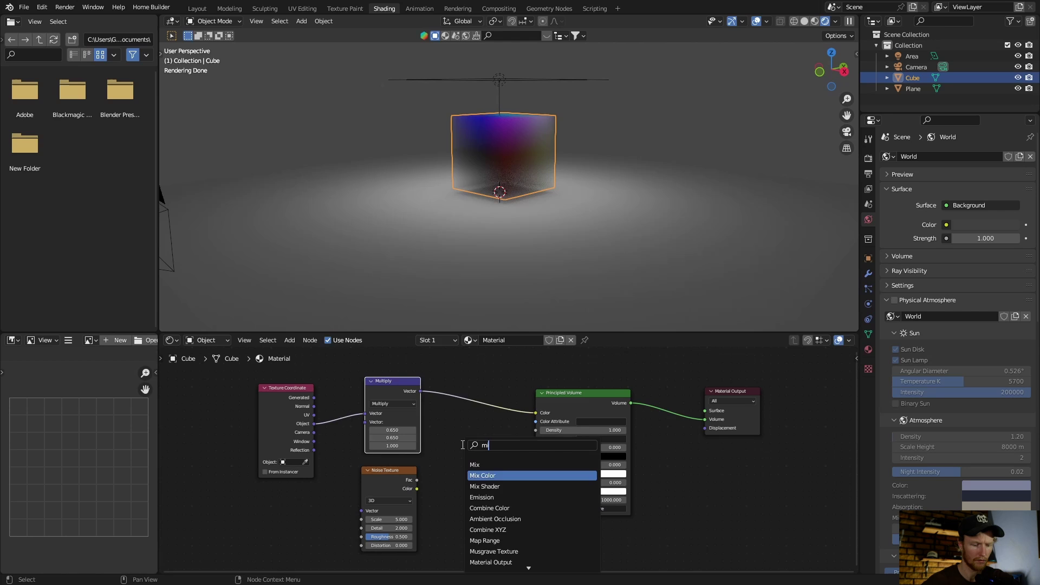
key(Return)
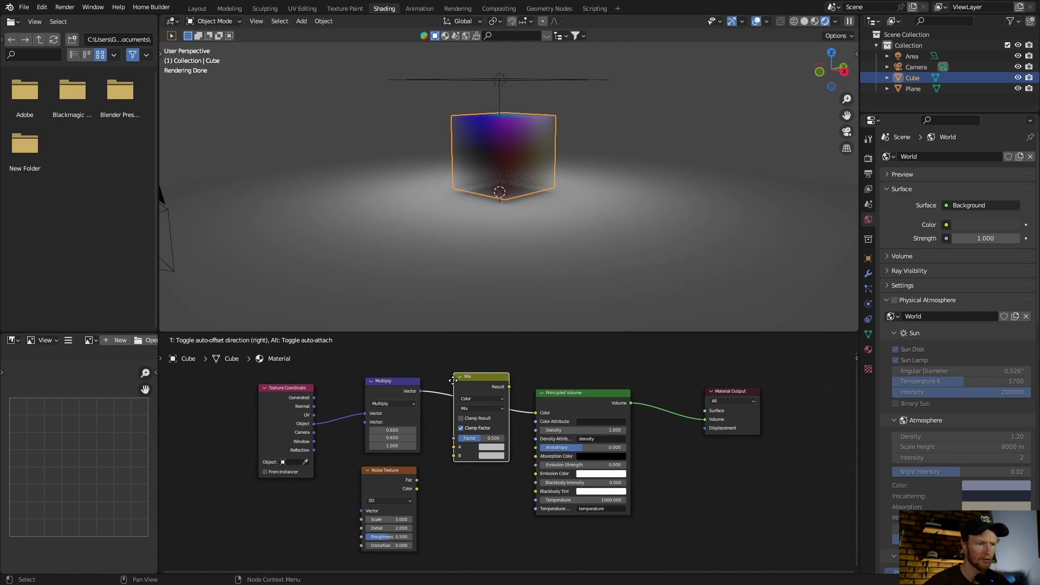
click(453, 380)
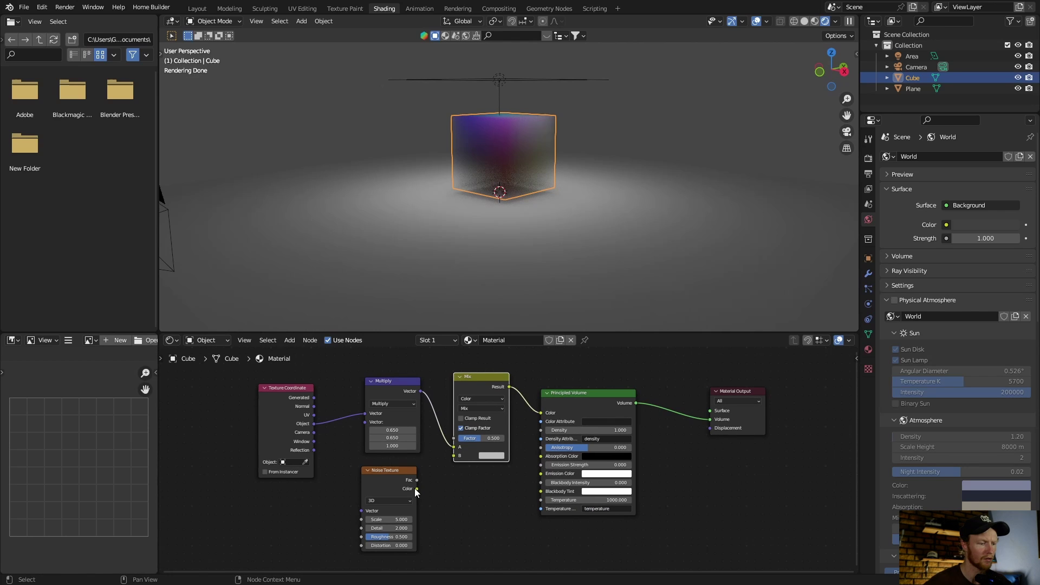
Connect noise Color to the Mix B input, set Linear Light, and link the result to Density.
drag(417, 489, 450, 459)
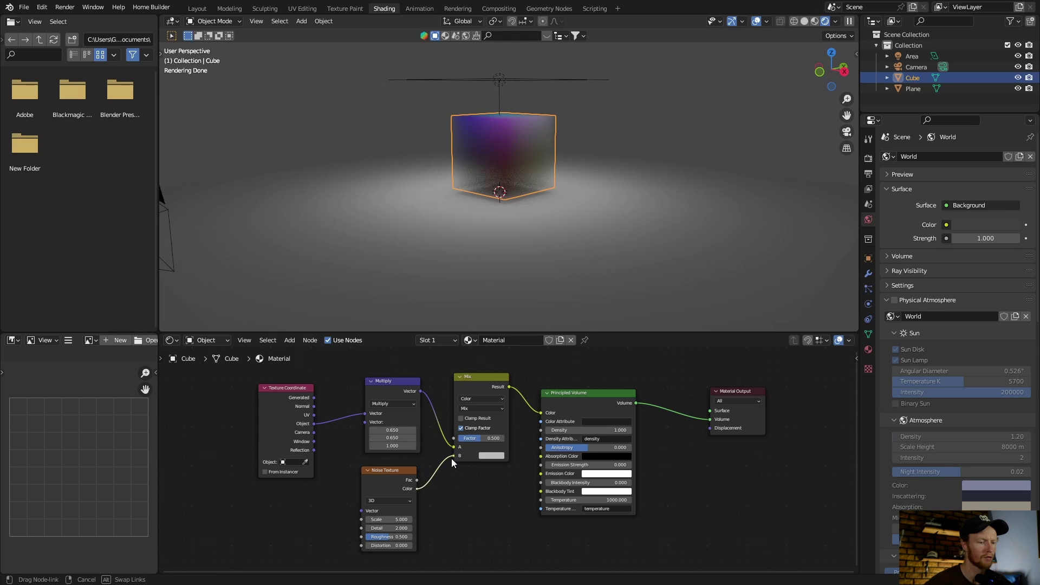
click(473, 407)
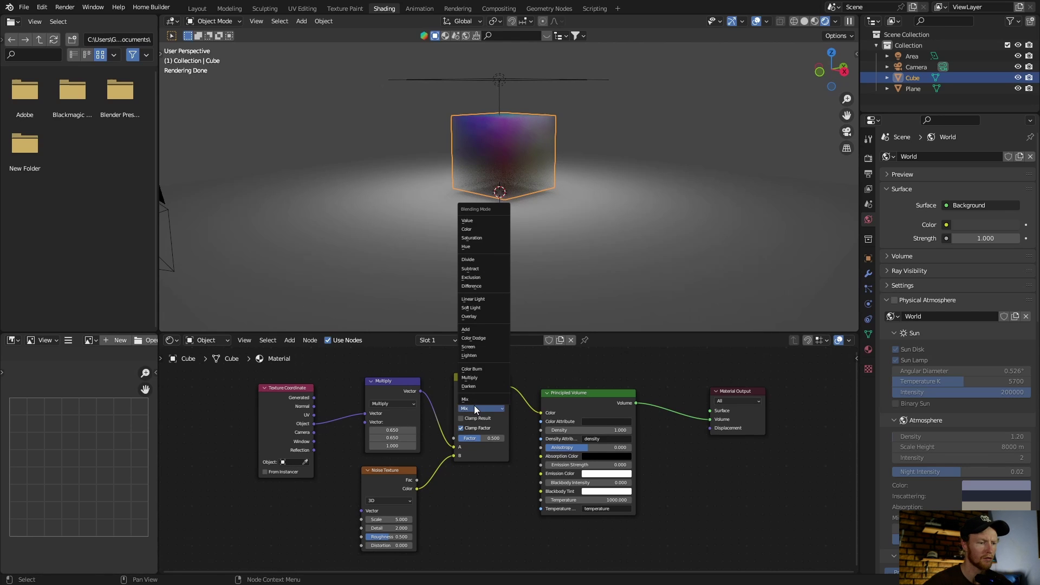
click(479, 299)
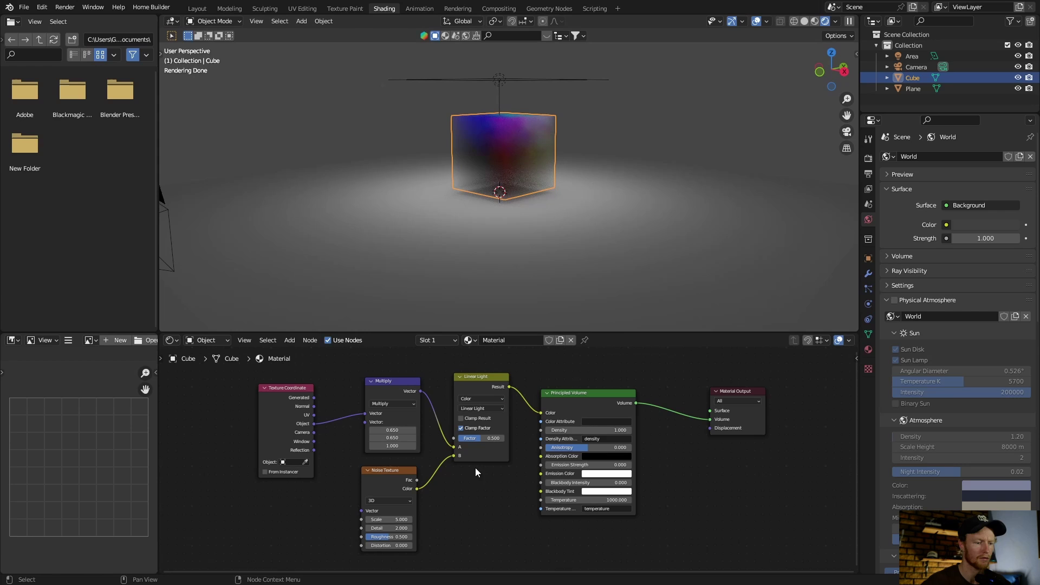
drag(509, 387, 535, 433)
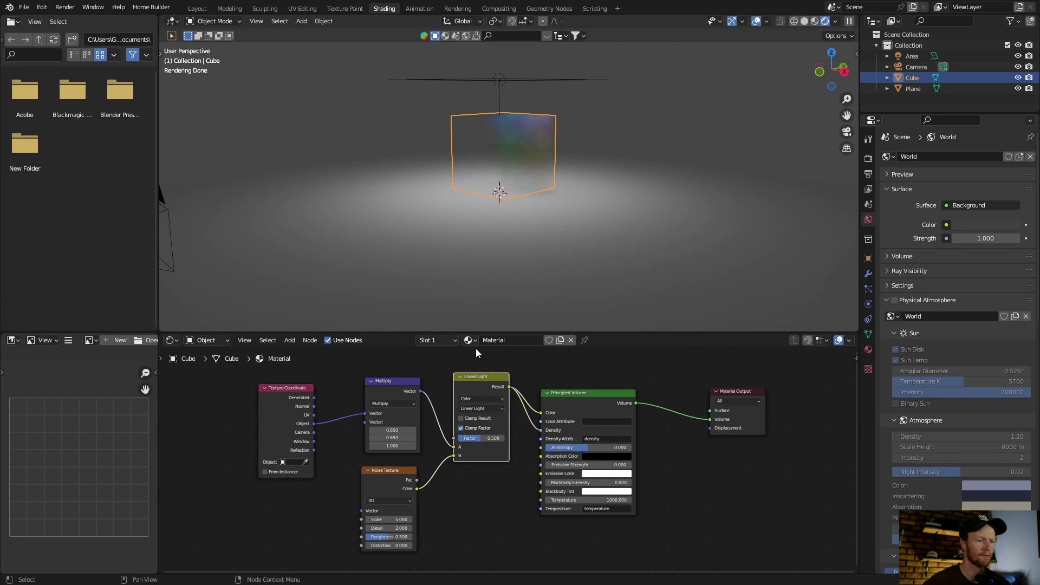
Unlink the Linear Light result from the volume Color, keeping only Density, and inspect the smoke.
middle_drag(521, 163, 512, 202)
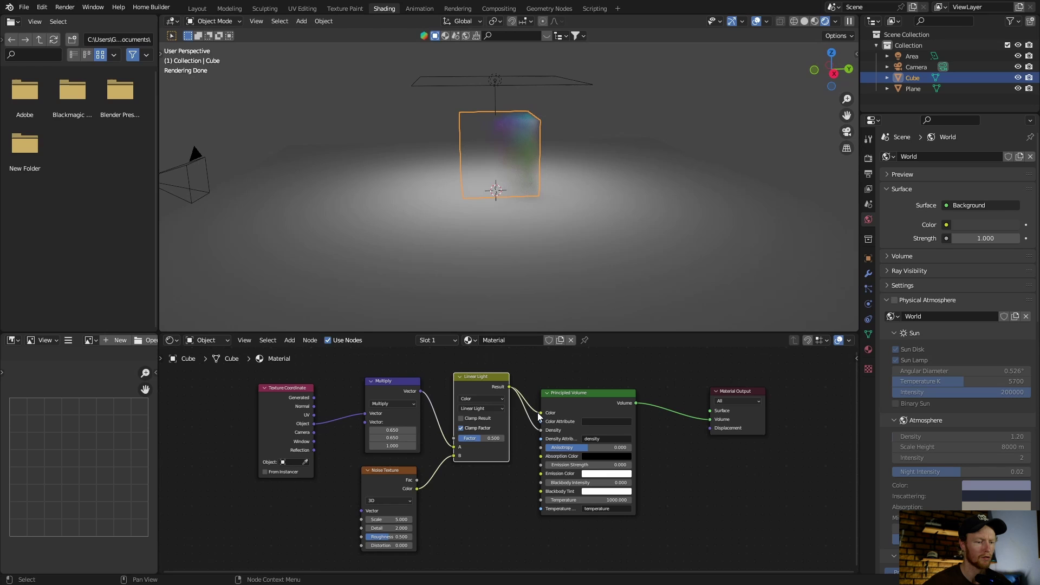
drag(541, 413, 517, 389)
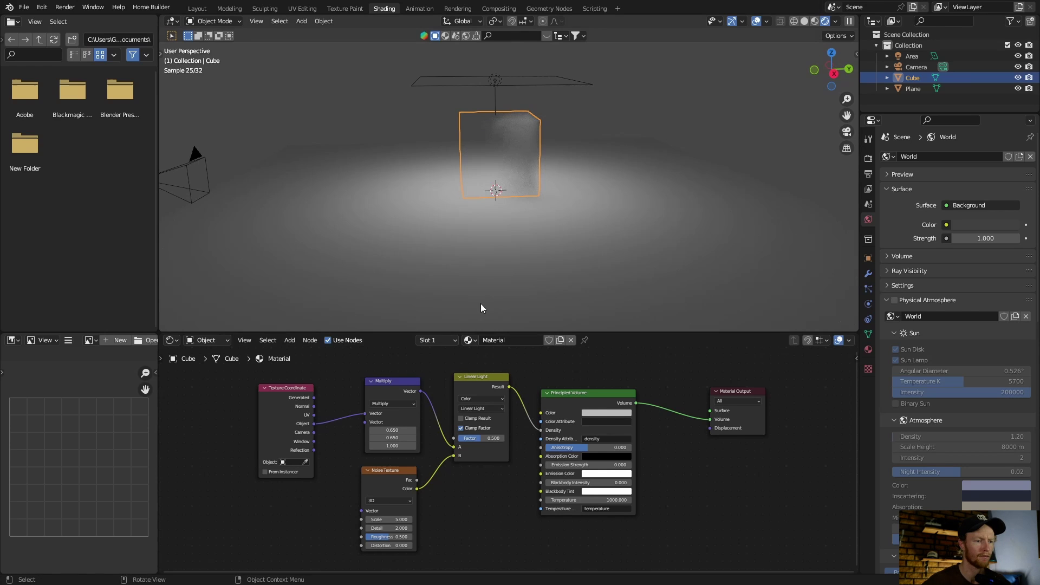
middle_drag(432, 200, 400, 213)
scroll(424, 205, up, 5)
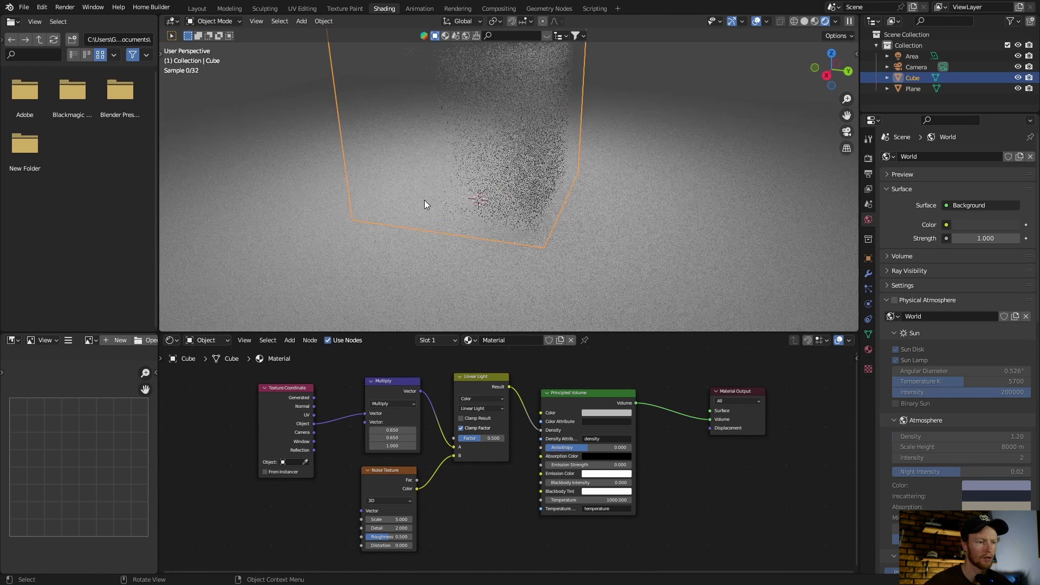
scroll(385, 213, down, 5)
click(386, 397)
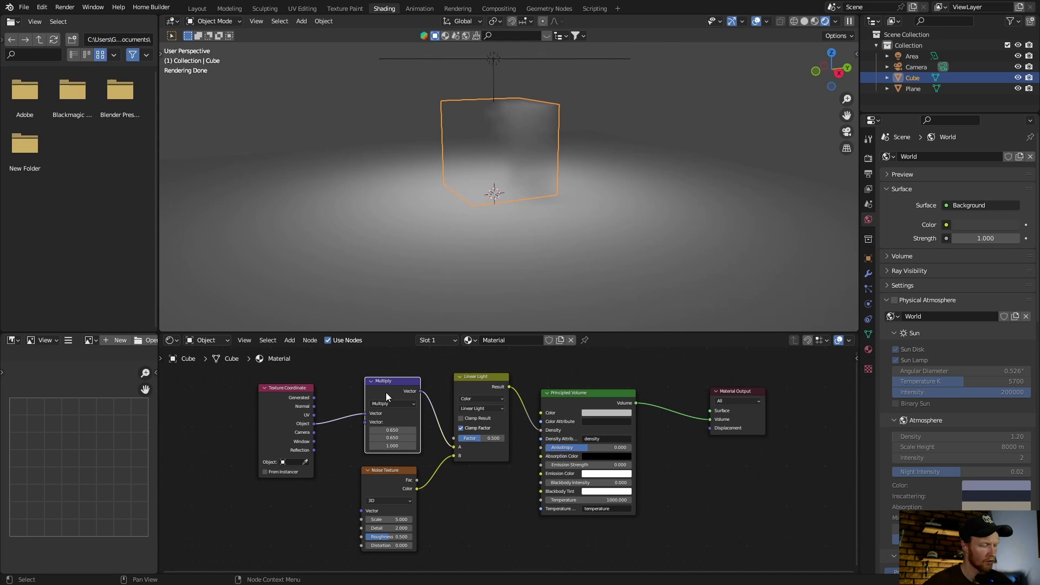
Duplicate the Multiply node between Linear Light and Principled Volume and switch the copy to Length.
key(shift+d)
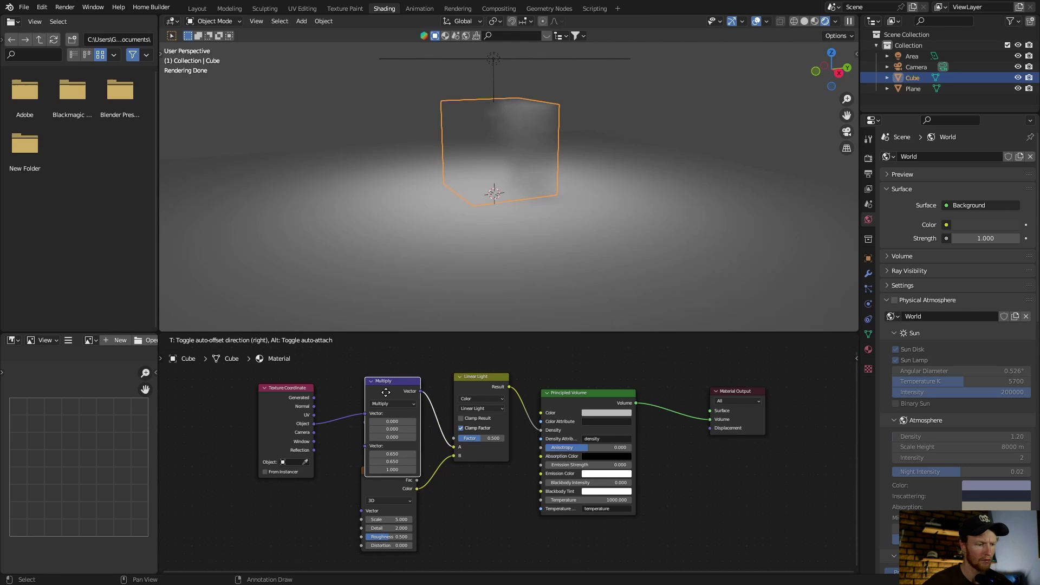
click(564, 386)
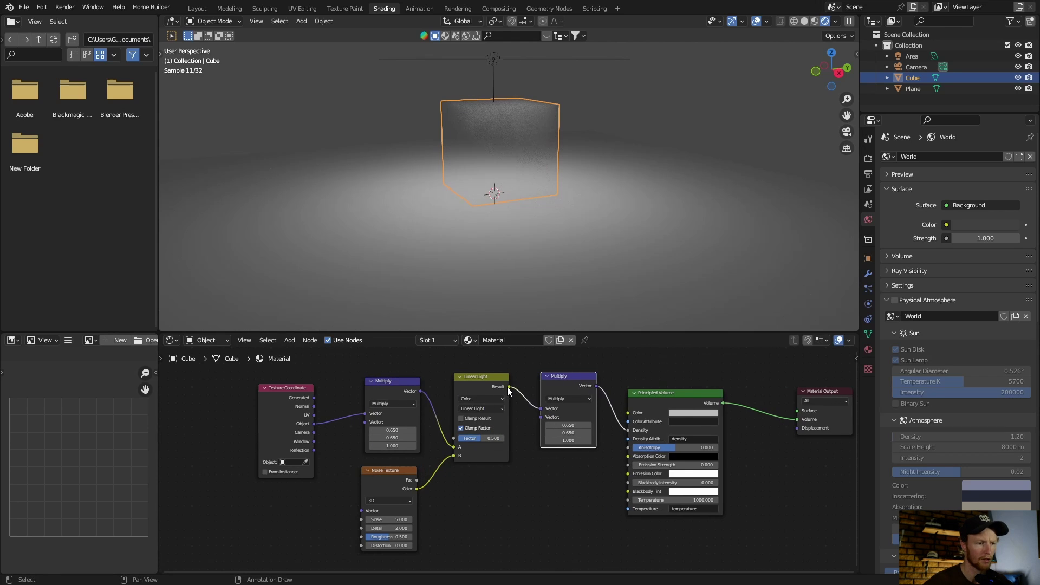
click(565, 398)
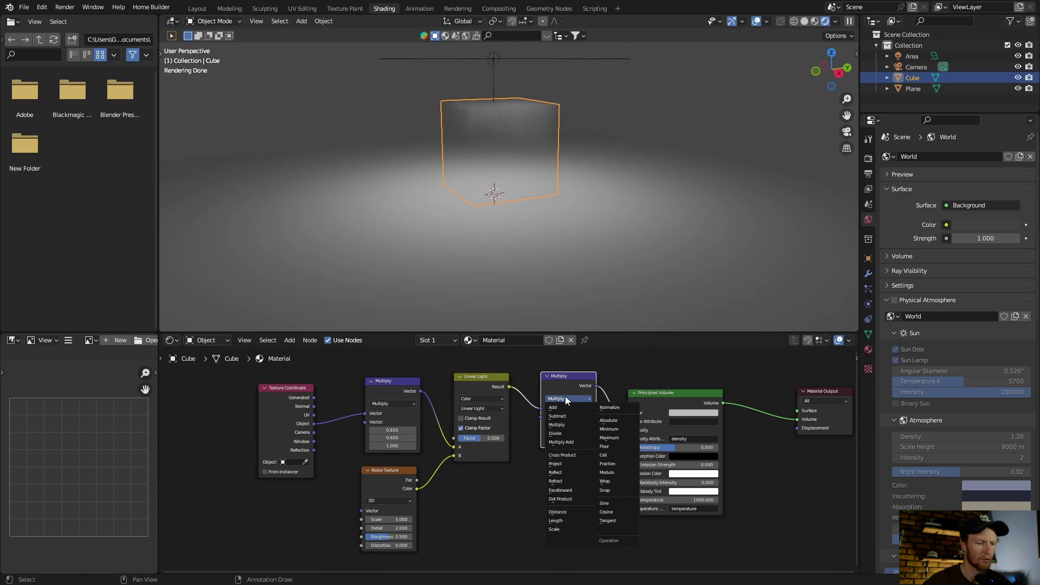
click(555, 521)
drag(569, 376, 554, 376)
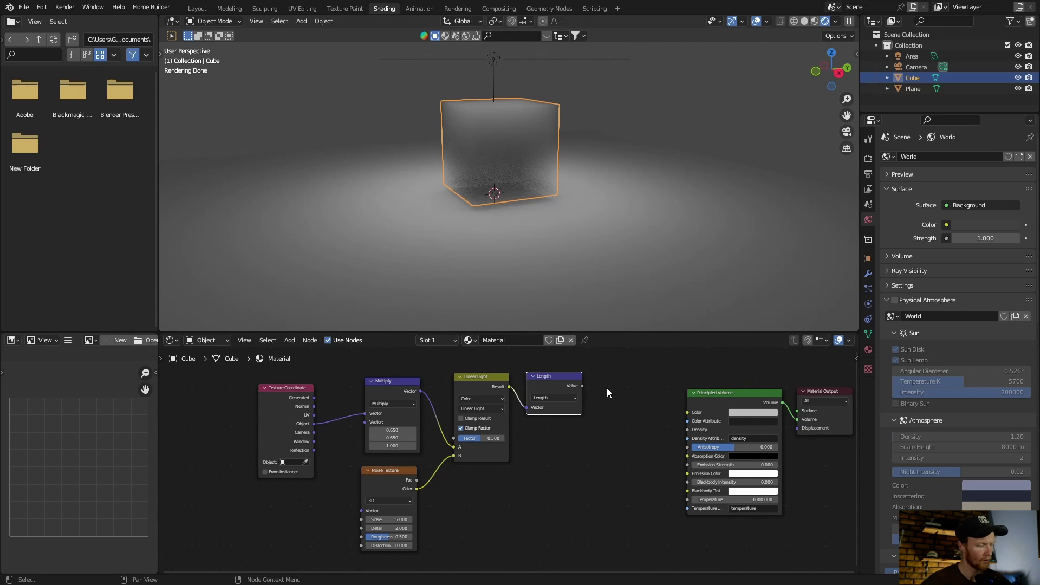
key(shift+a)
Add a Math node via search 'mat' and connect the Length value into it.
text(math)
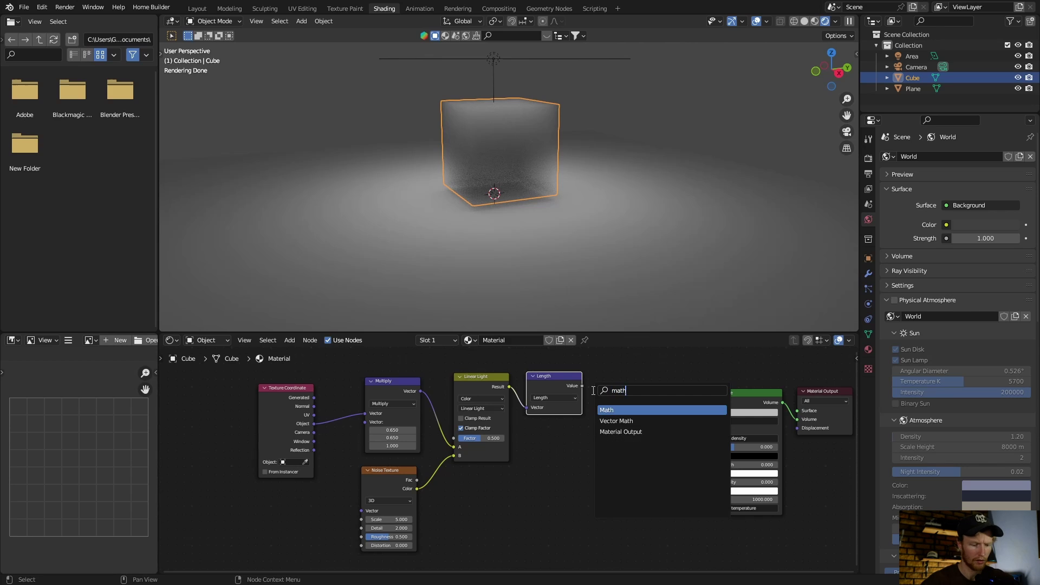
key(Return)
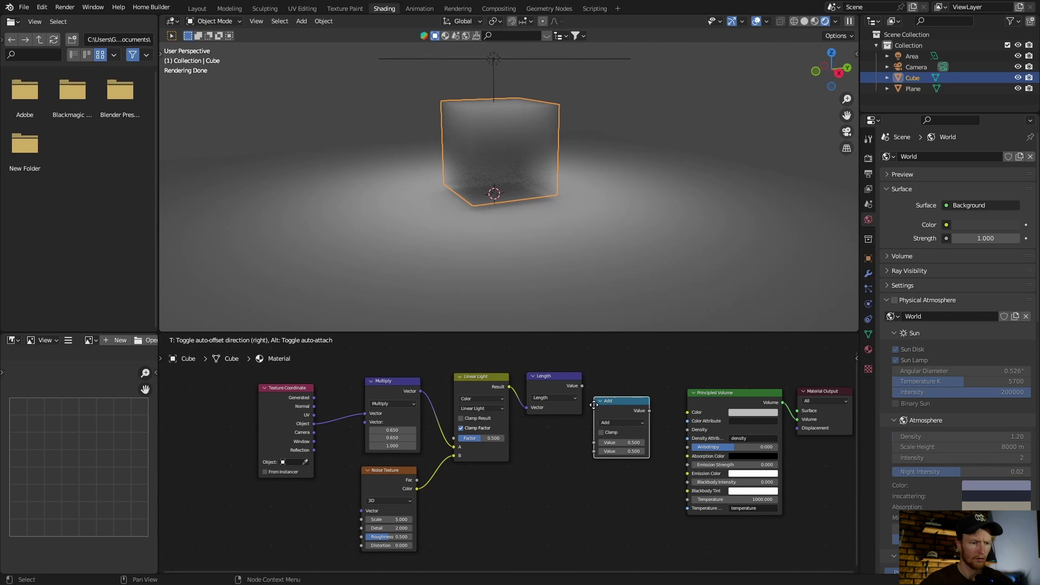
click(603, 398)
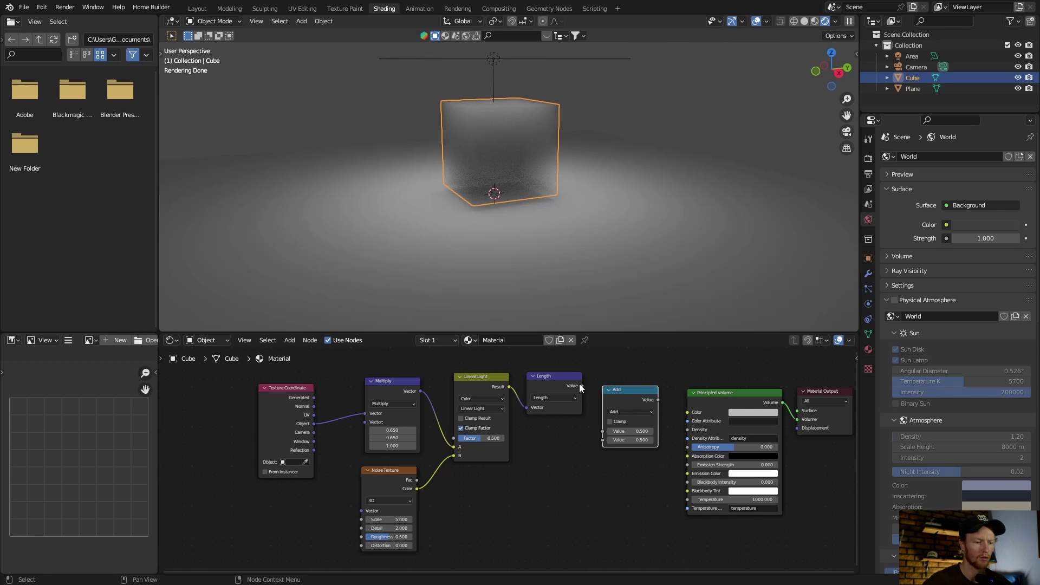
drag(582, 386, 599, 431)
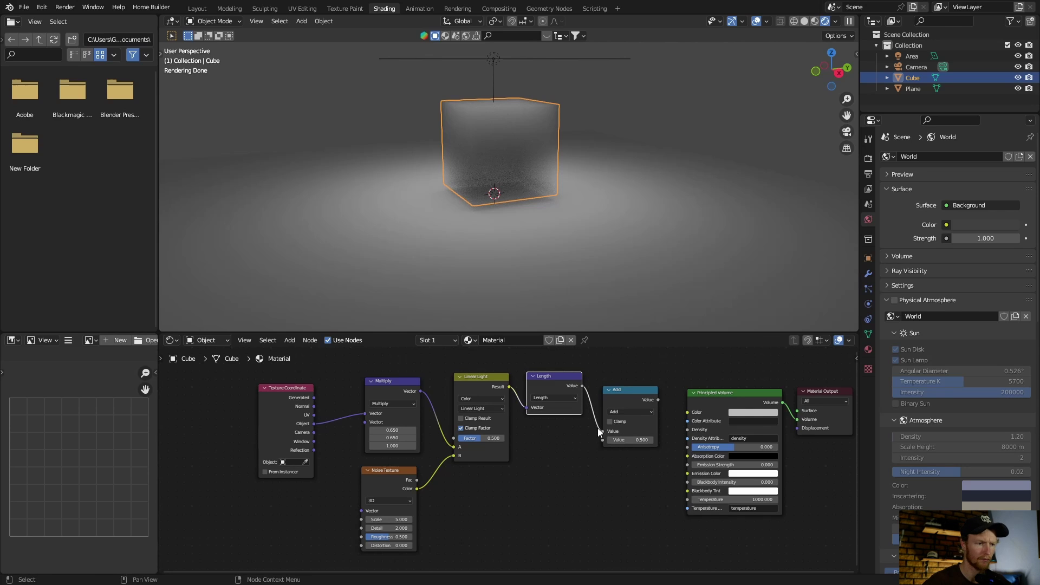
Set the Math node to Less Than with threshold 0.700 and link it to volume Density.
click(617, 412)
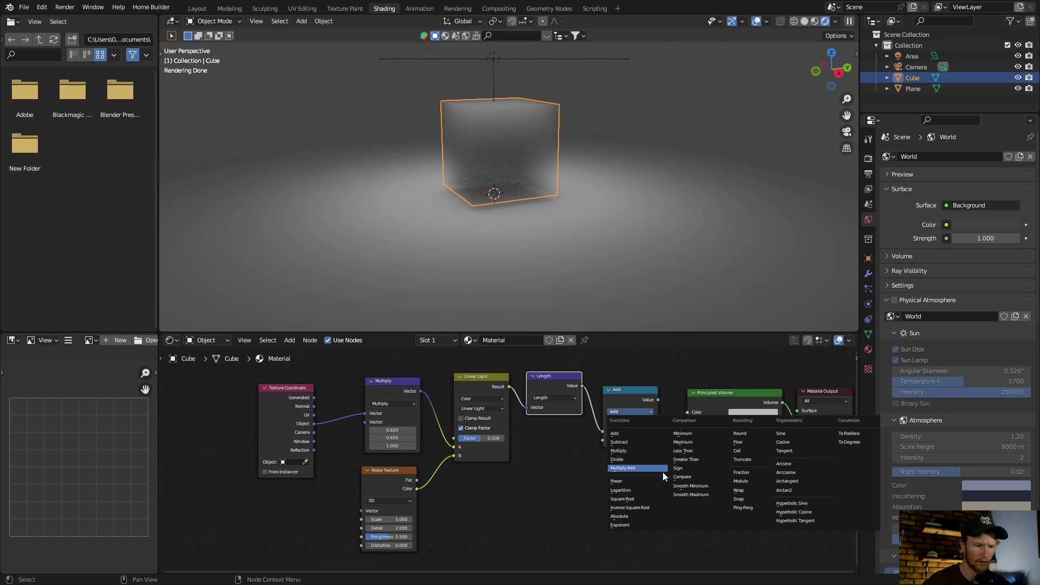
click(684, 451)
click(623, 440)
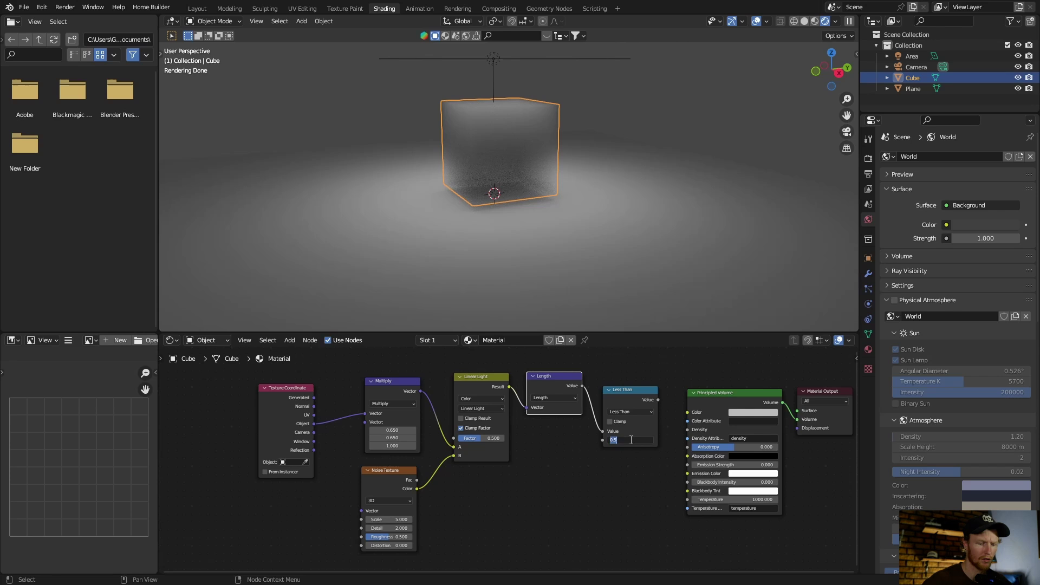
text(00)
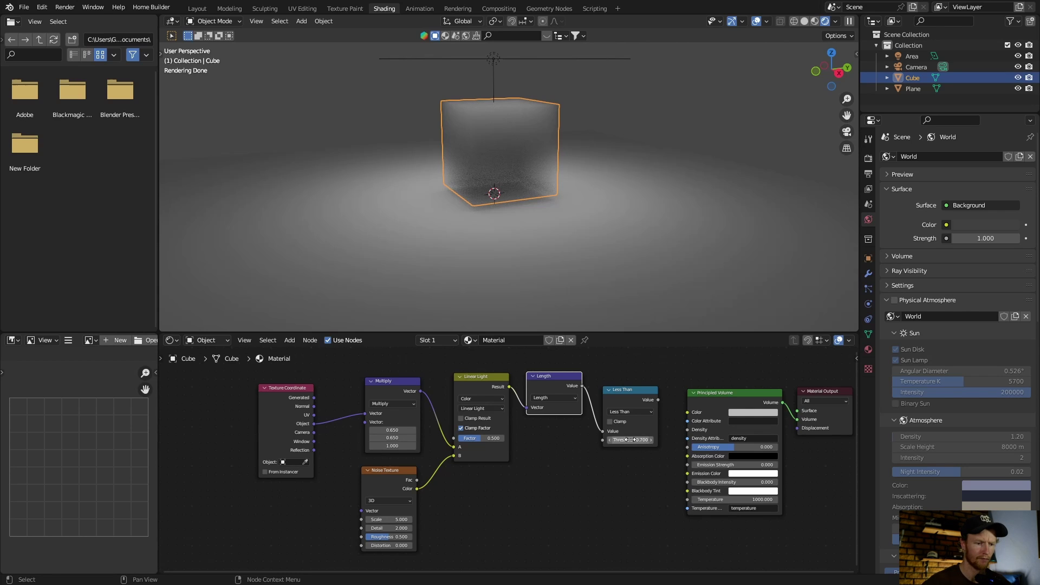
key(Return)
drag(658, 399, 684, 427)
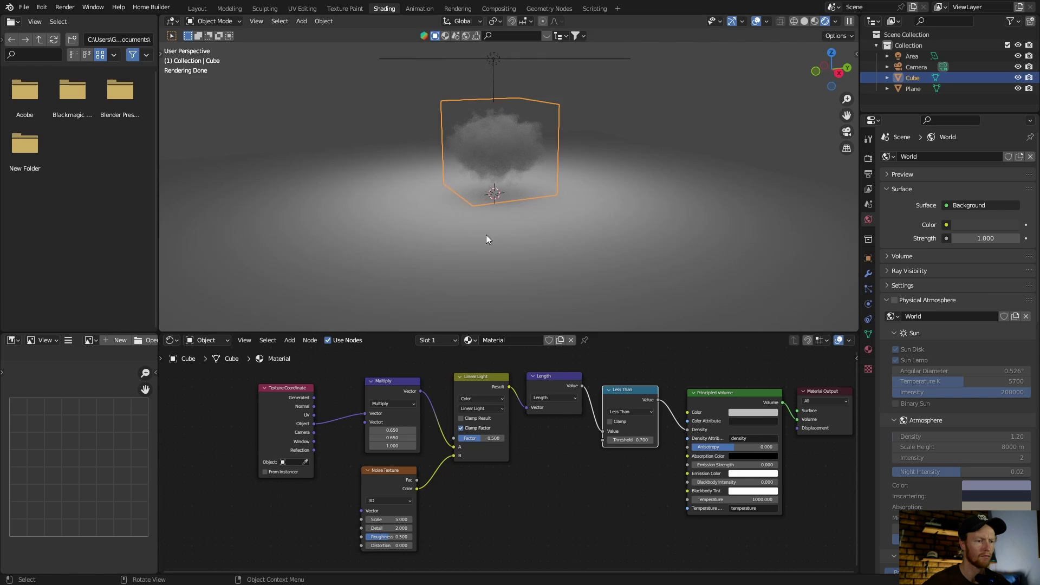
scroll(486, 235, up, 5)
scroll(472, 221, down, 6)
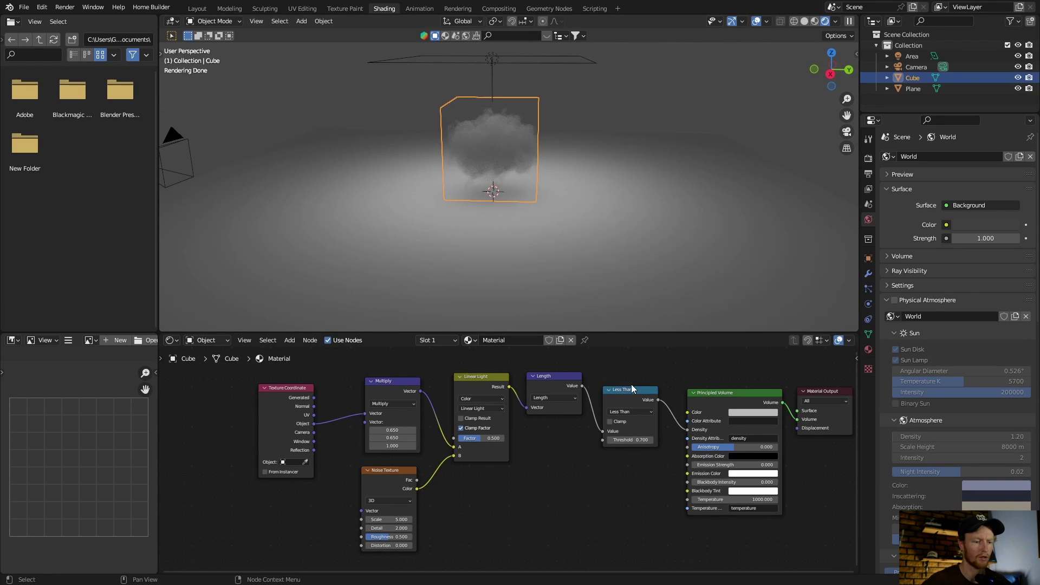
Duplicate the Less Than node into the Density link and make it a Multiply by 4.500.
key(shift+d)
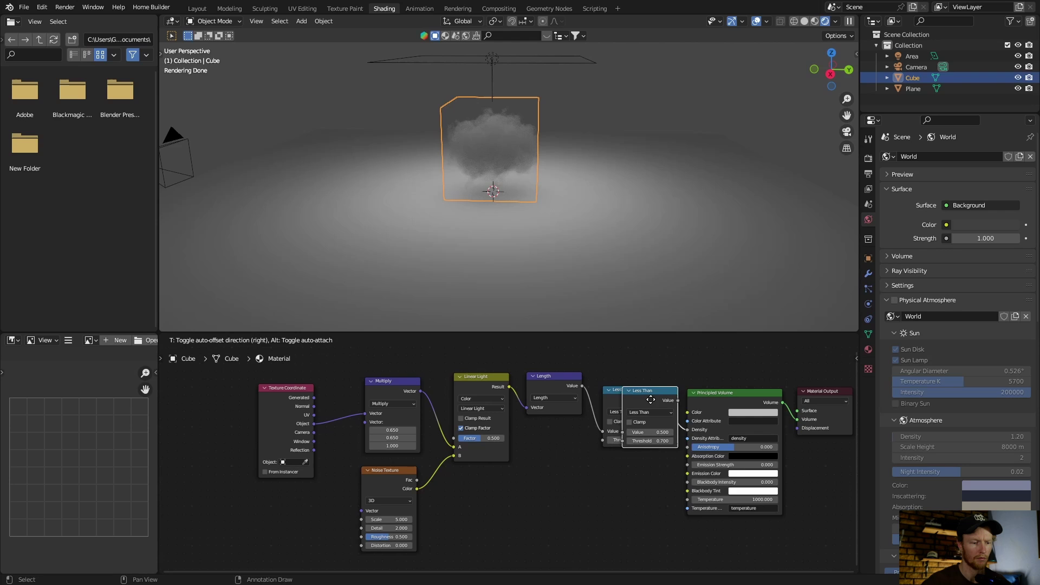
click(667, 403)
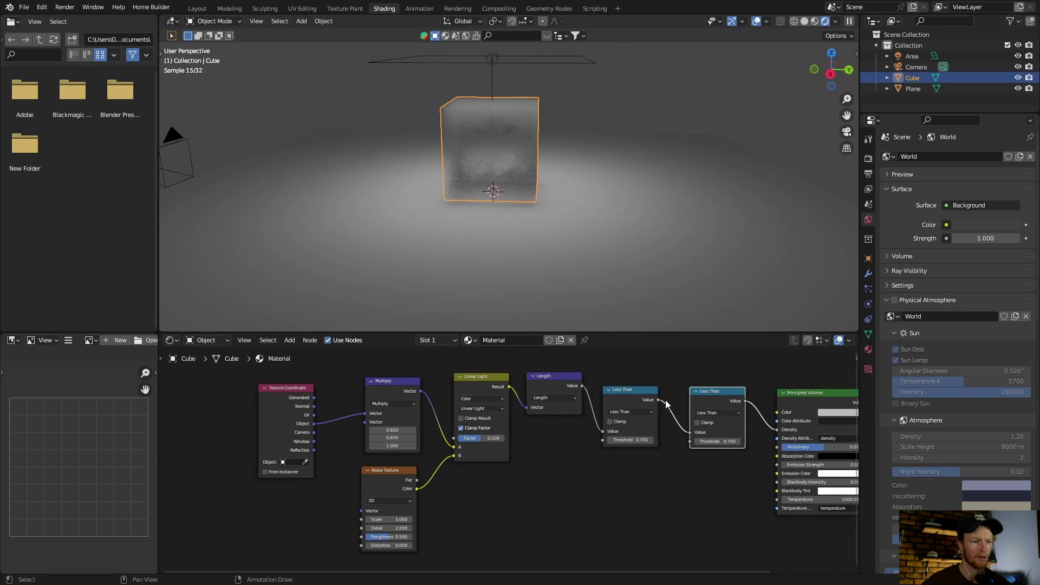
click(711, 414)
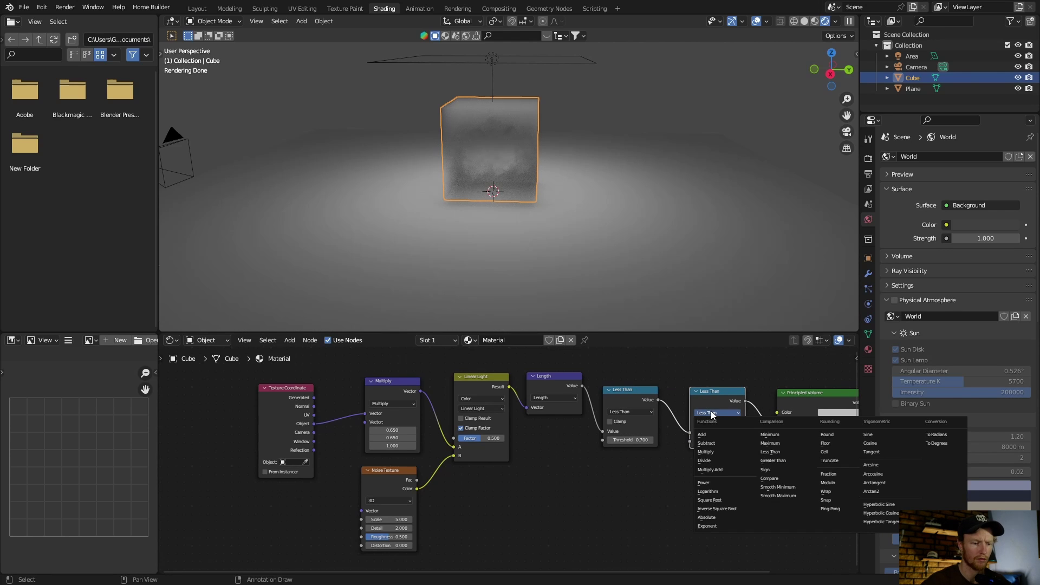
click(707, 452)
click(719, 441)
key(BackSpace)
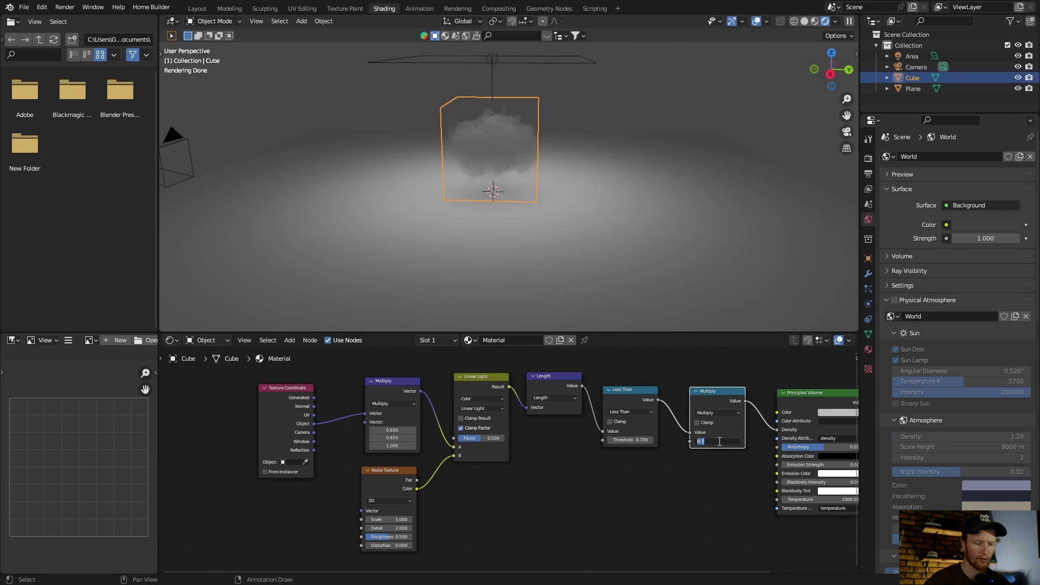
text(4.5)
key(Return)
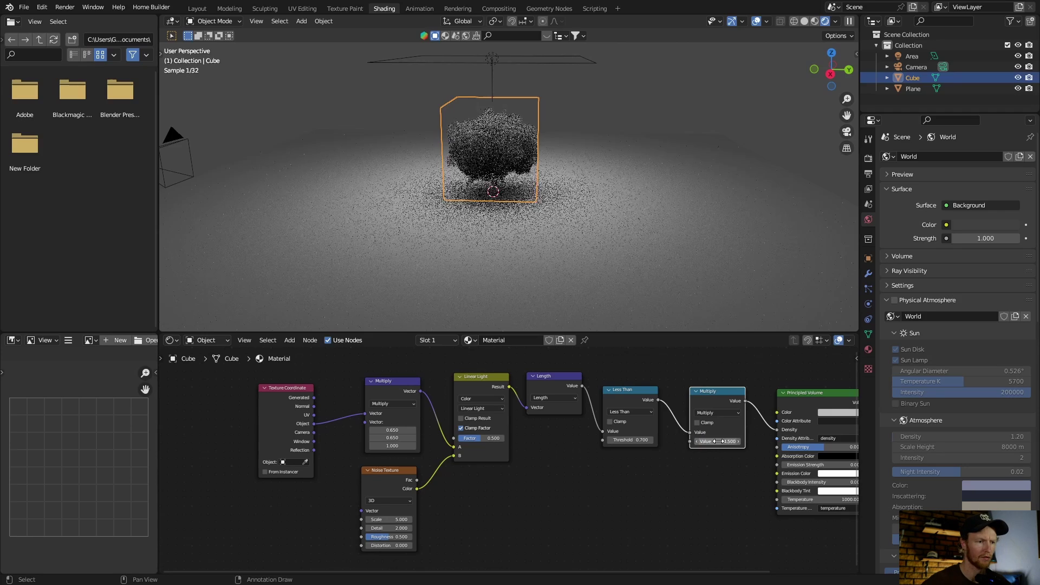
scroll(491, 236, up, 4)
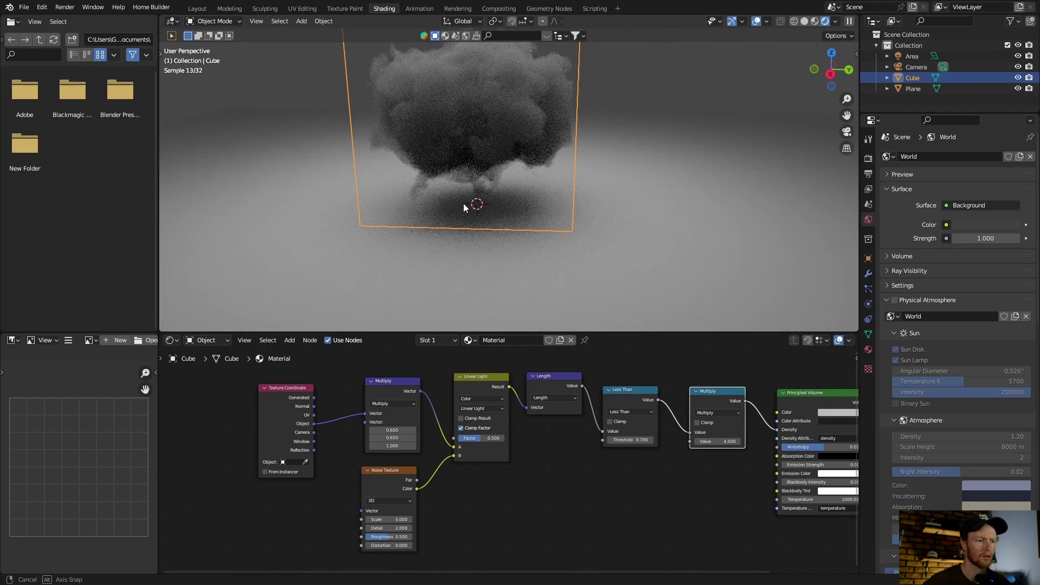
middle_drag(463, 203, 685, 210)
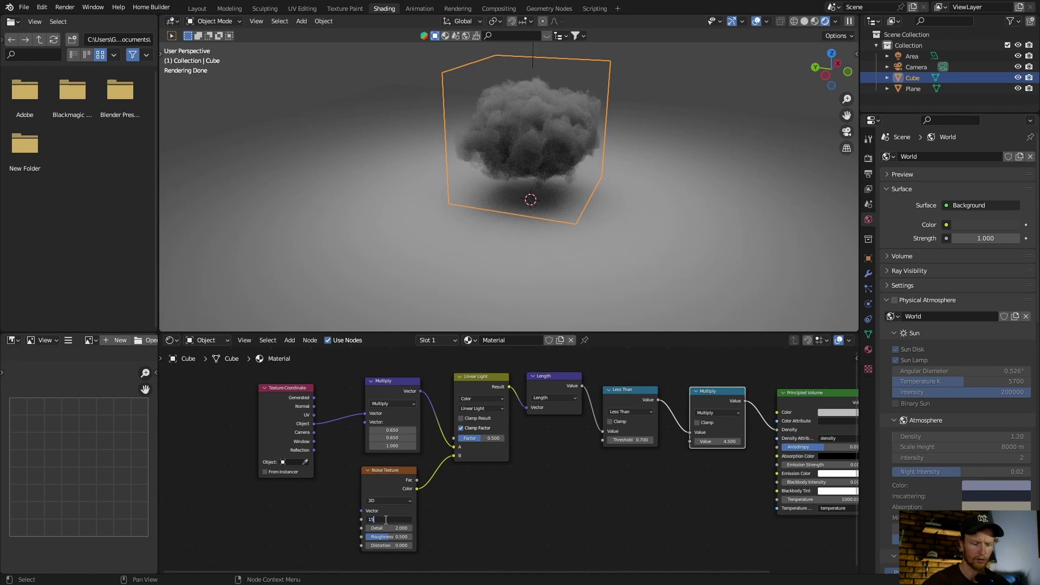
Set the Noise Texture Scale to 8.000.
drag(374, 519, 383, 520)
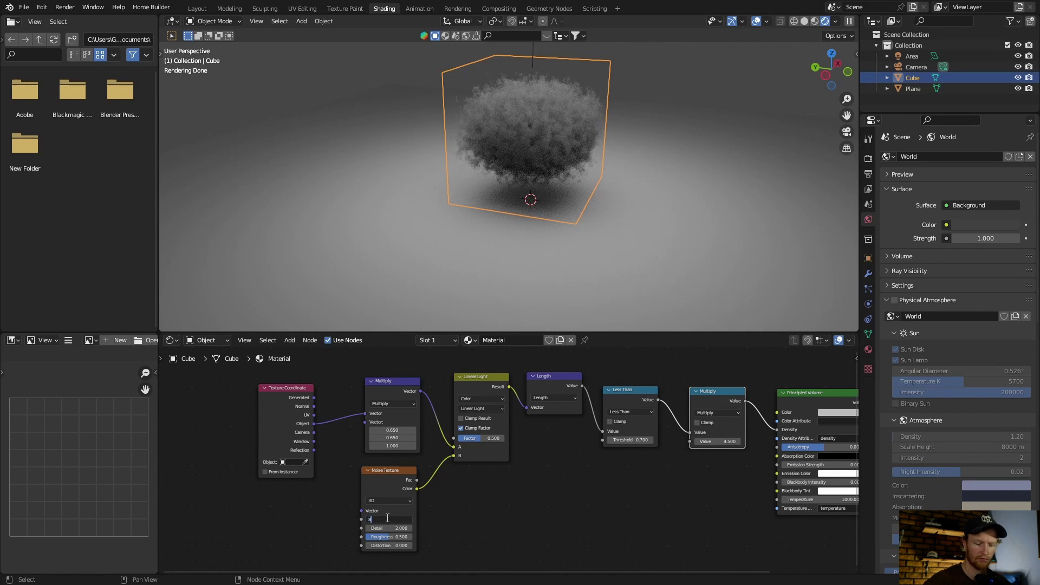
drag(387, 519, 373, 519)
middle_drag(393, 220, 519, 213)
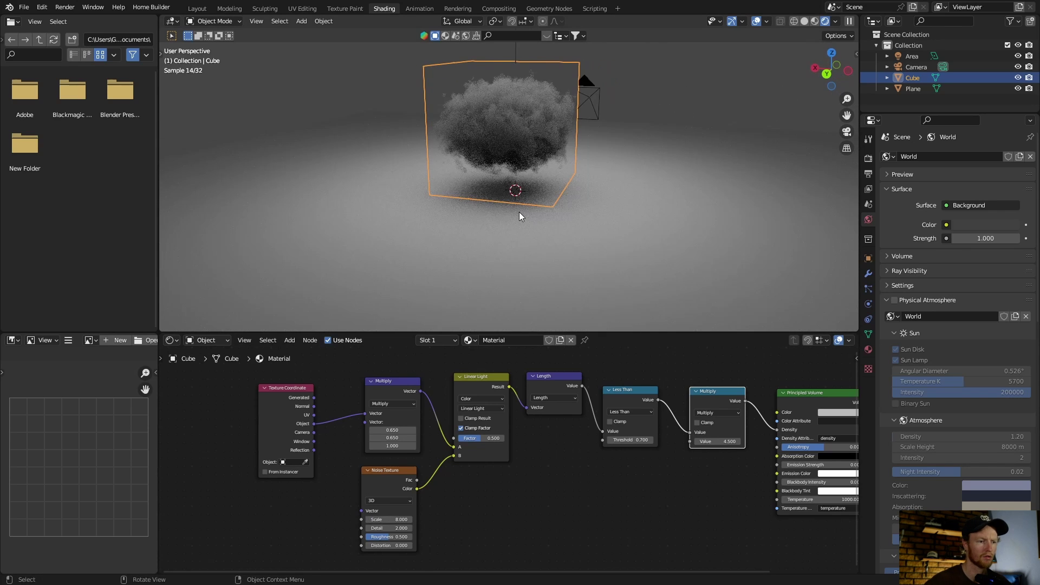
Set the Noise Texture Detail to 13.000.
double_click(385, 528)
key(BackSpace)
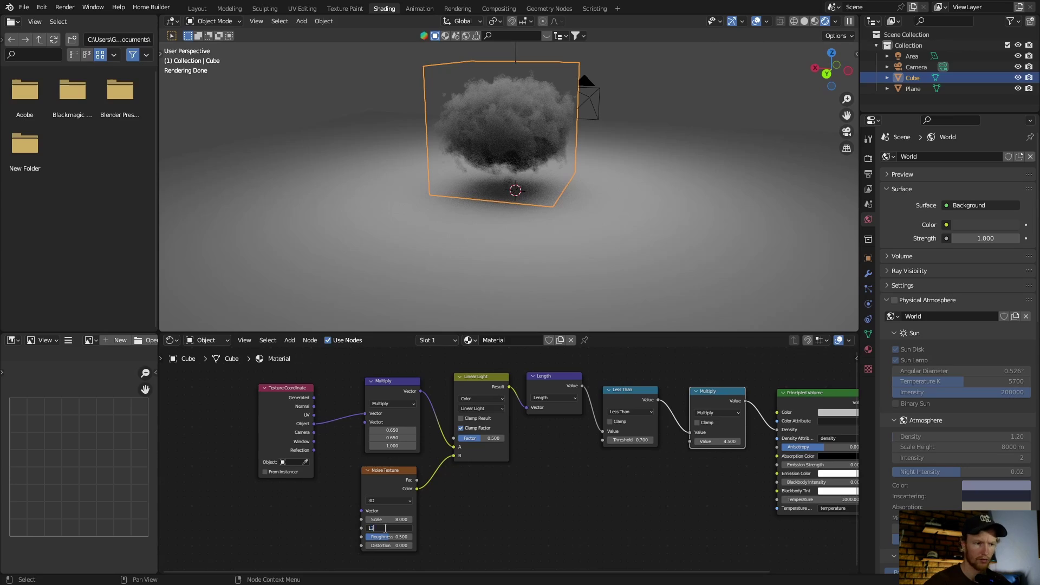
text(13)
key(Return)
Orbit and zoom the viewport to inspect the finer, wispier cloud.
middle_drag(343, 206, 478, 222)
scroll(479, 222, up, 5)
scroll(388, 198, down, 1)
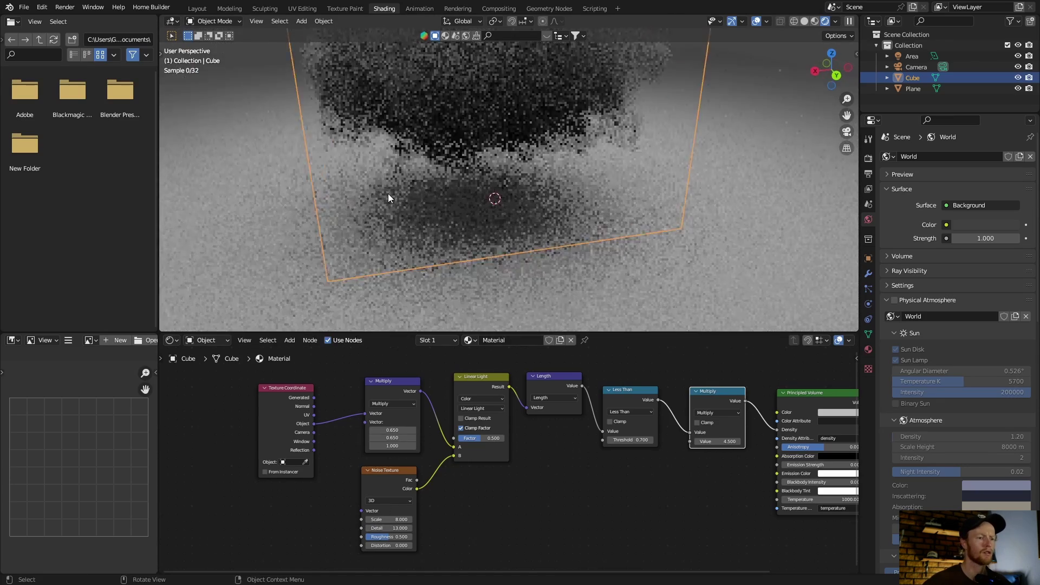
scroll(388, 196, down, 2)
scroll(395, 198, down, 3)
scroll(396, 201, up, 3)
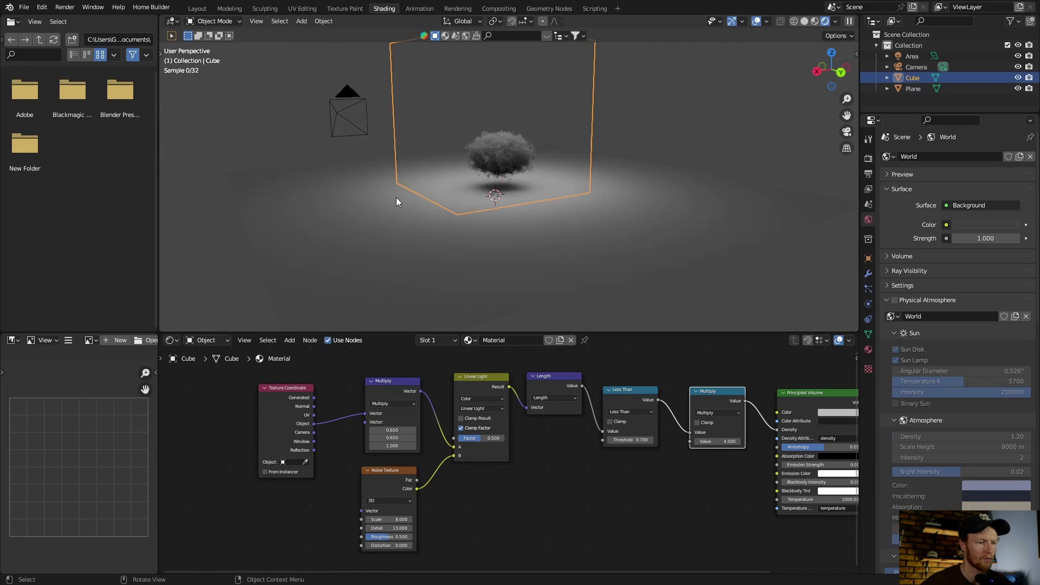
scroll(395, 197, up, 3)
middle_drag(466, 170, 411, 181)
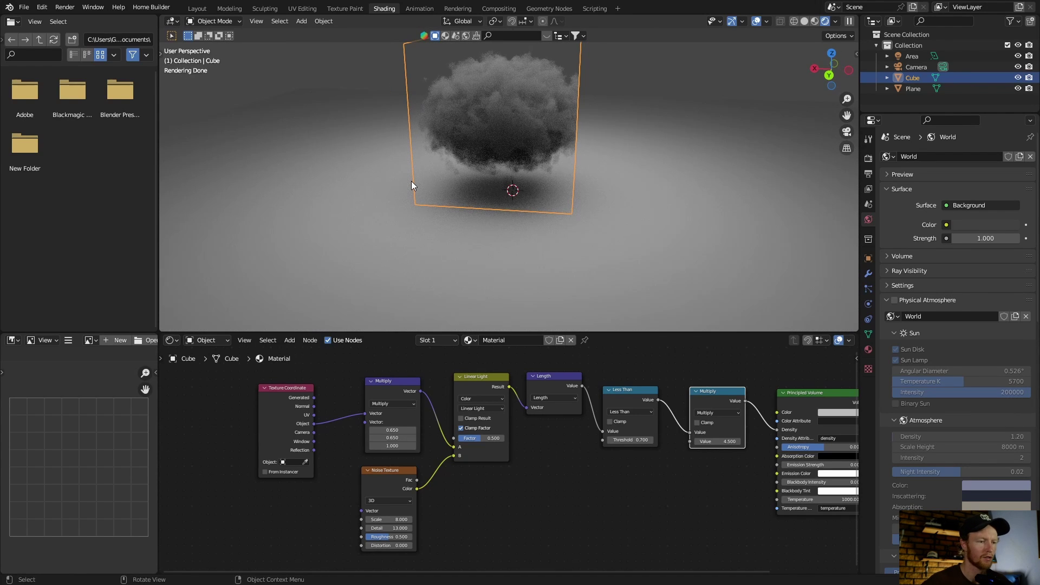
scroll(488, 212, down, 4)
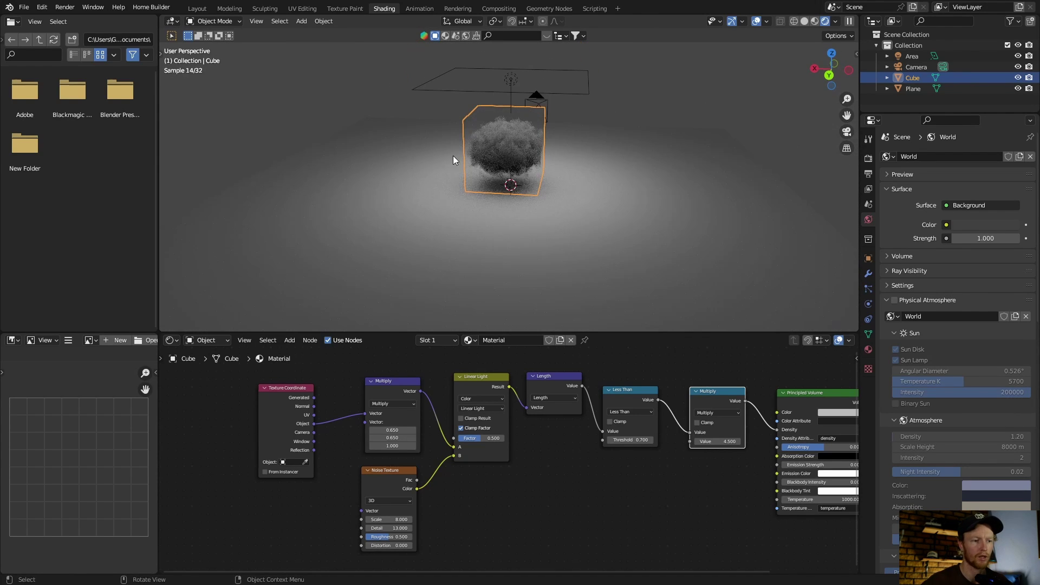